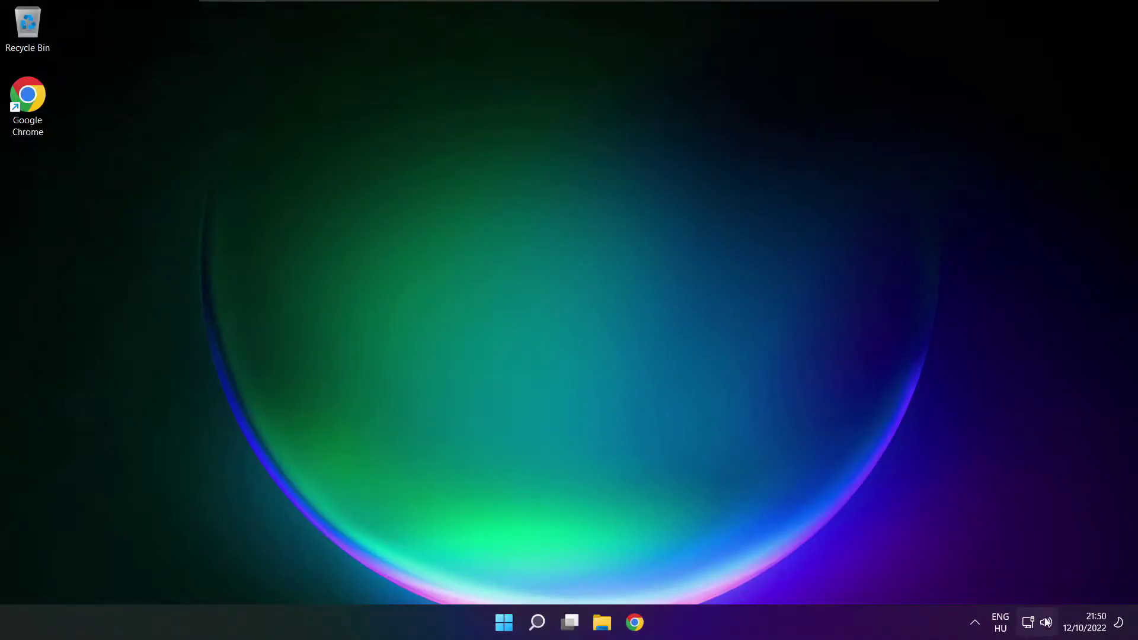
Switch sound output from CABLE Input to Speakers (High Definition Audio Device) via Quick Settings.
{"action": "left_click", "coordinate": [1032, 622]}
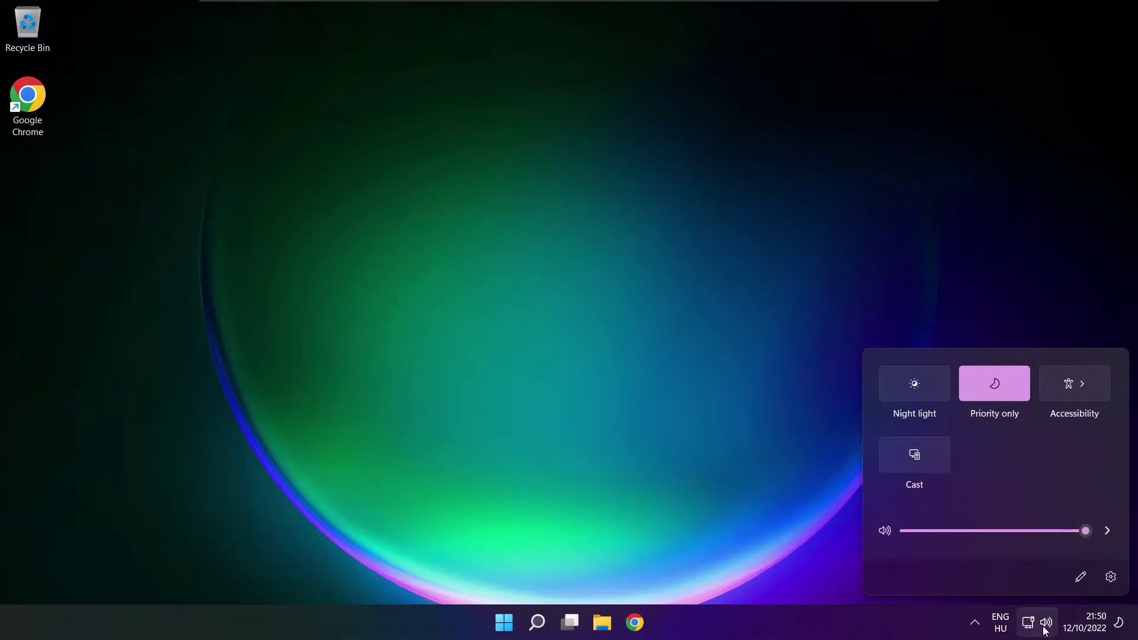
{"action": "left_click", "coordinate": [1108, 532]}
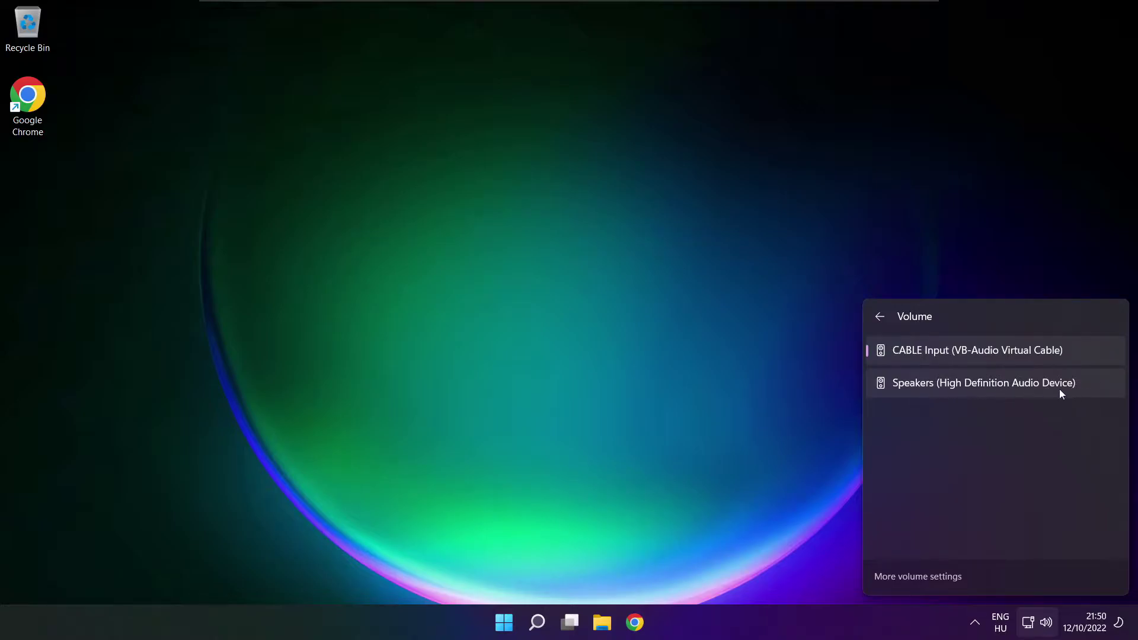
{"action": "left_click", "coordinate": [1086, 389]}
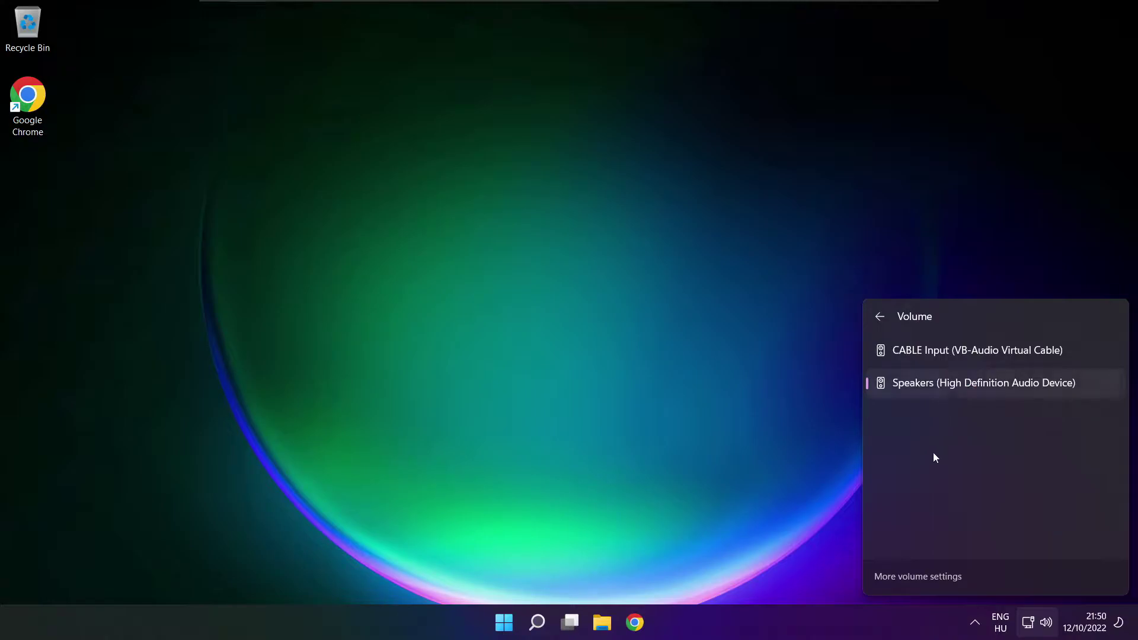
{"action": "left_click", "coordinate": [602, 346]}
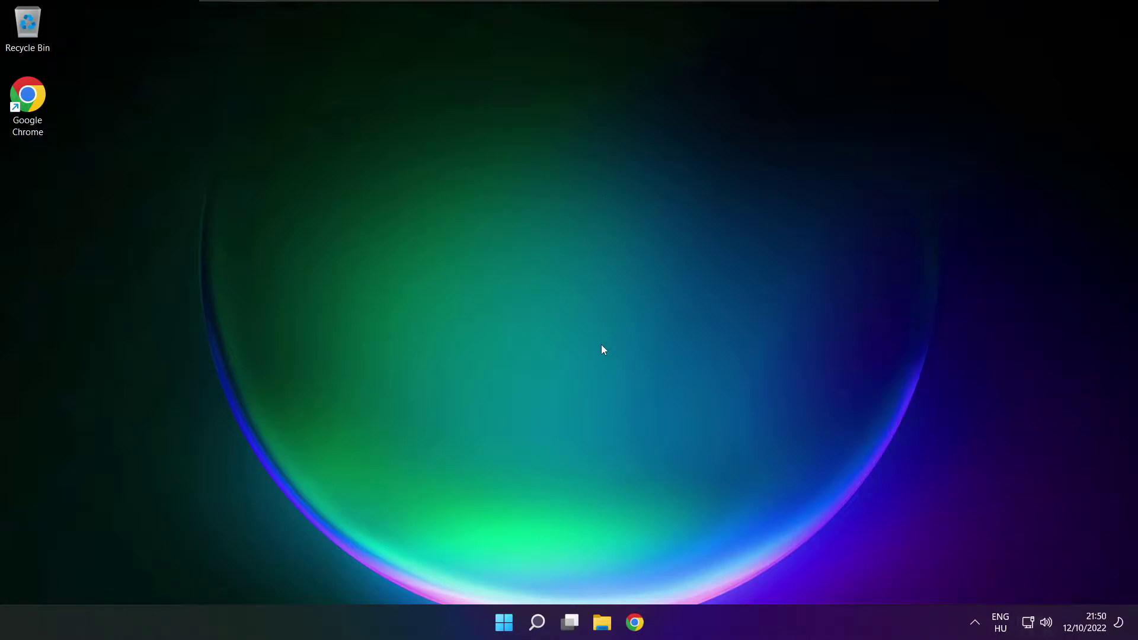
Check the power options, then bring up the Quick Settings audio output device list.
{"action": "left_click", "coordinate": [503, 622]}
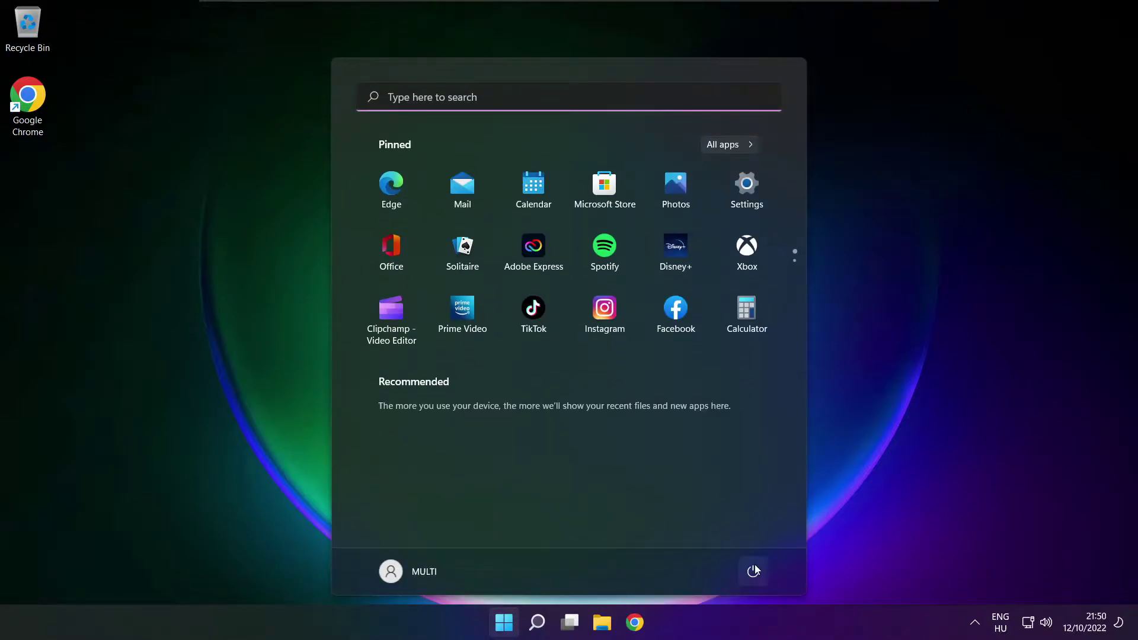
{"action": "left_click", "coordinate": [754, 571]}
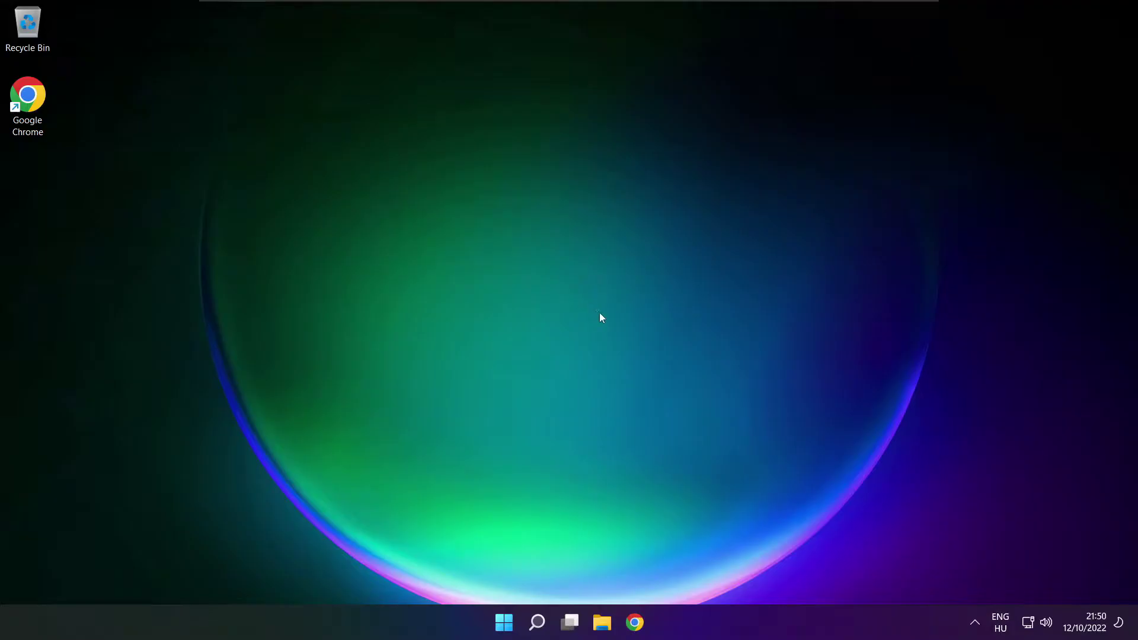
{"action": "left_click", "coordinate": [1048, 626]}
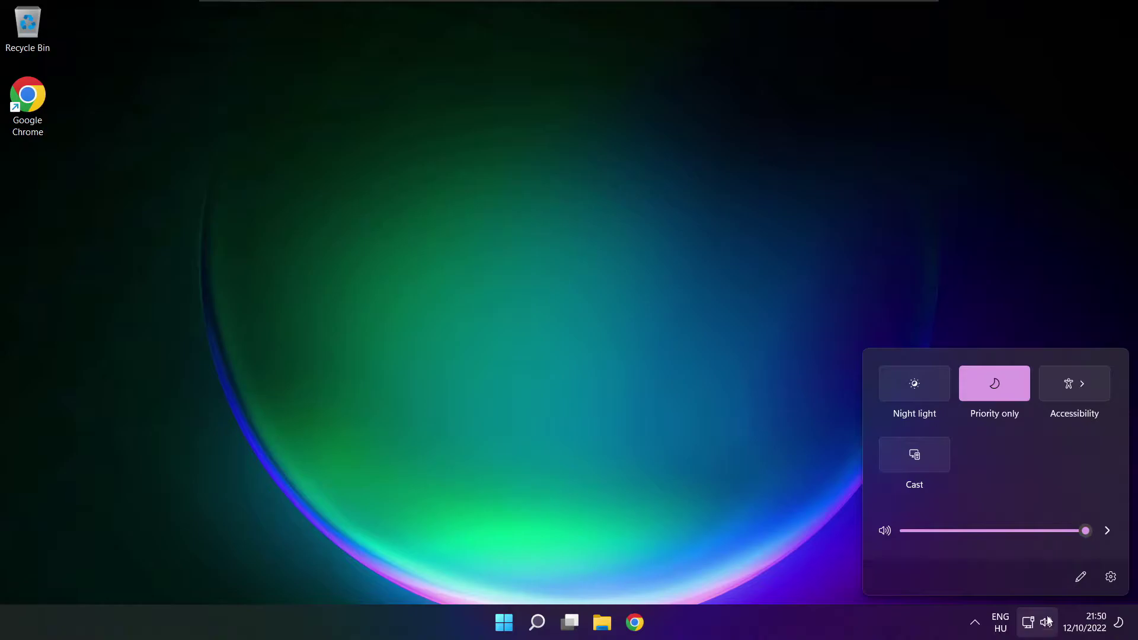
{"action": "left_click", "coordinate": [1108, 533]}
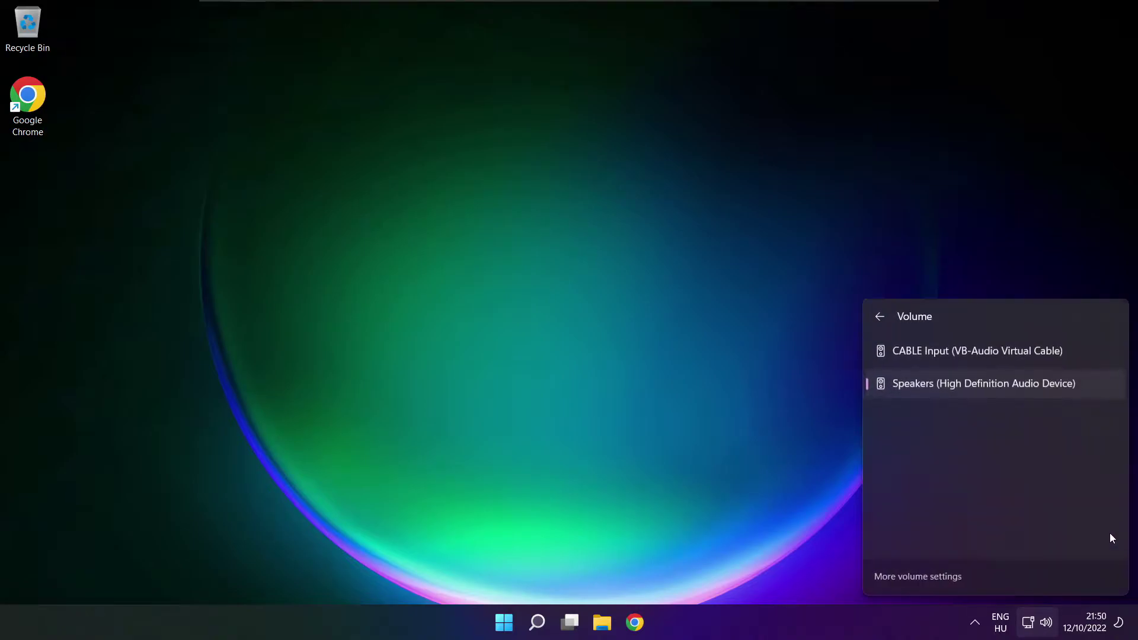
In Sound settings, keep Speakers as output with volume at full 100.
{"action": "left_click", "coordinate": [921, 578]}
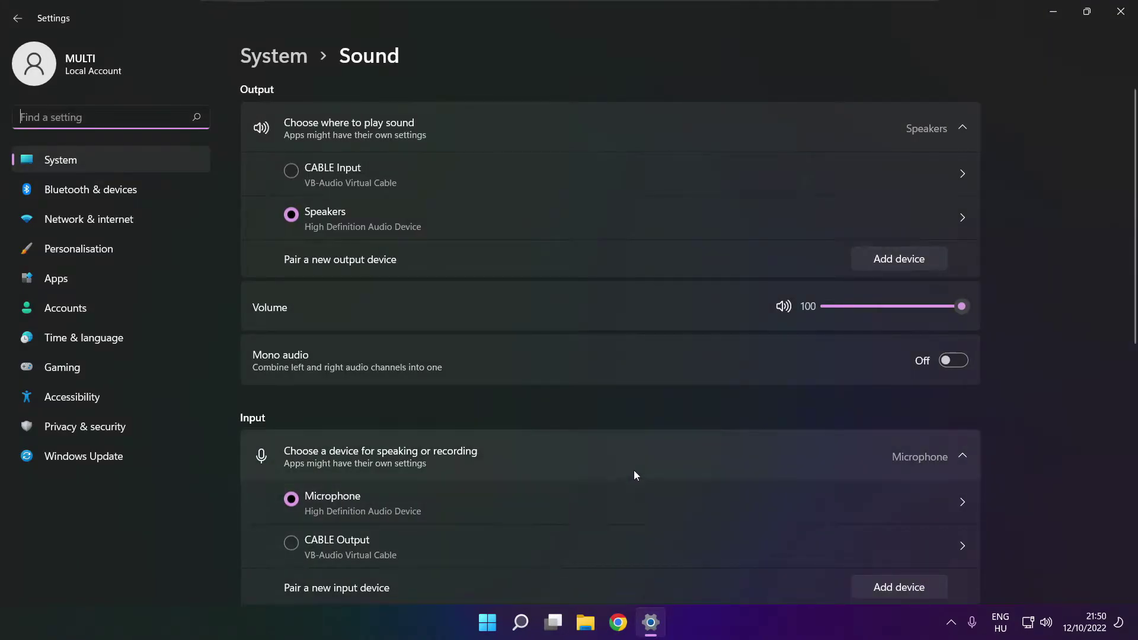
{"action": "left_click", "coordinate": [304, 215]}
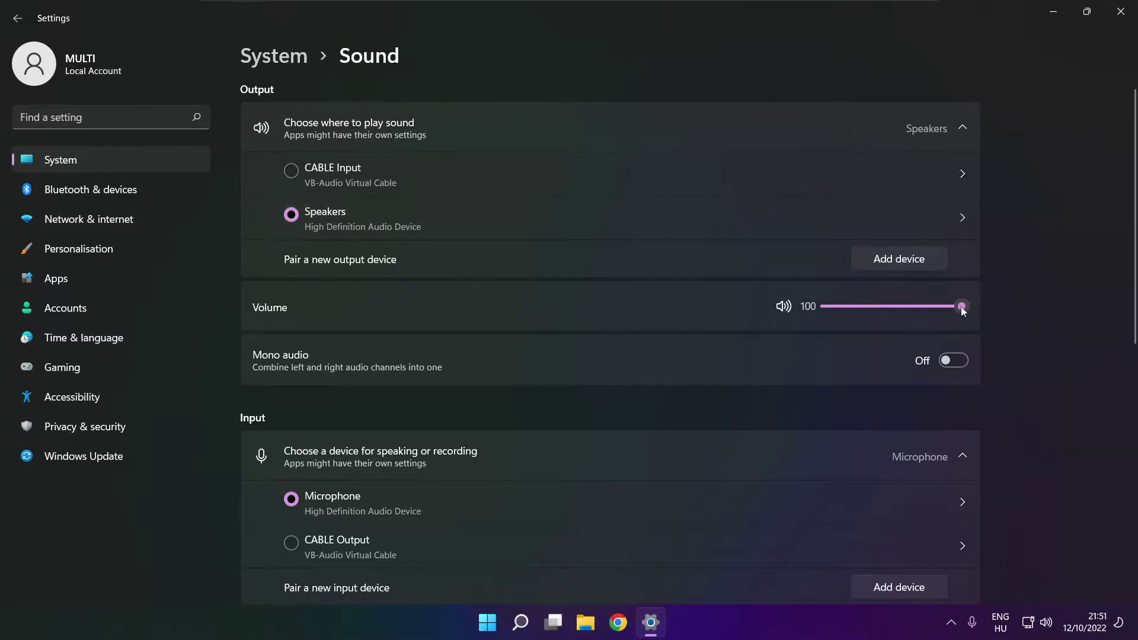
{"action": "left_click_drag", "start_coordinate": [877, 305], "coordinate": [970, 307]}
{"action": "left_click_drag", "start_coordinate": [1131, 302], "coordinate": [1130, 497]}
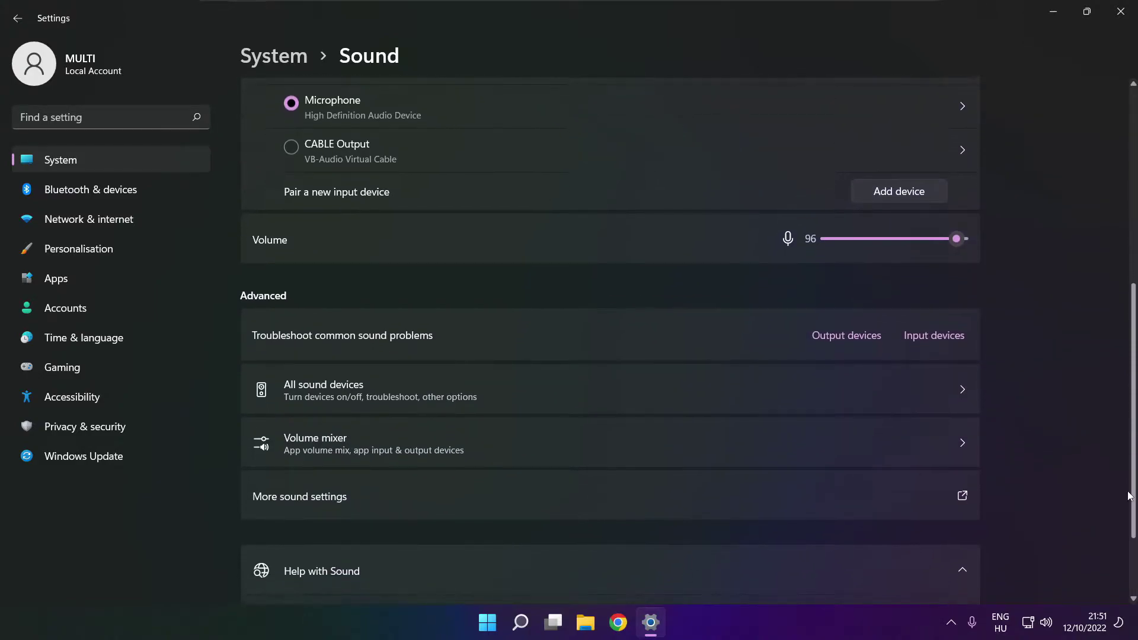
Disable CABLE Input in the classic Sound dialog so Speakers becomes default playback.
{"action": "left_click", "coordinate": [469, 504]}
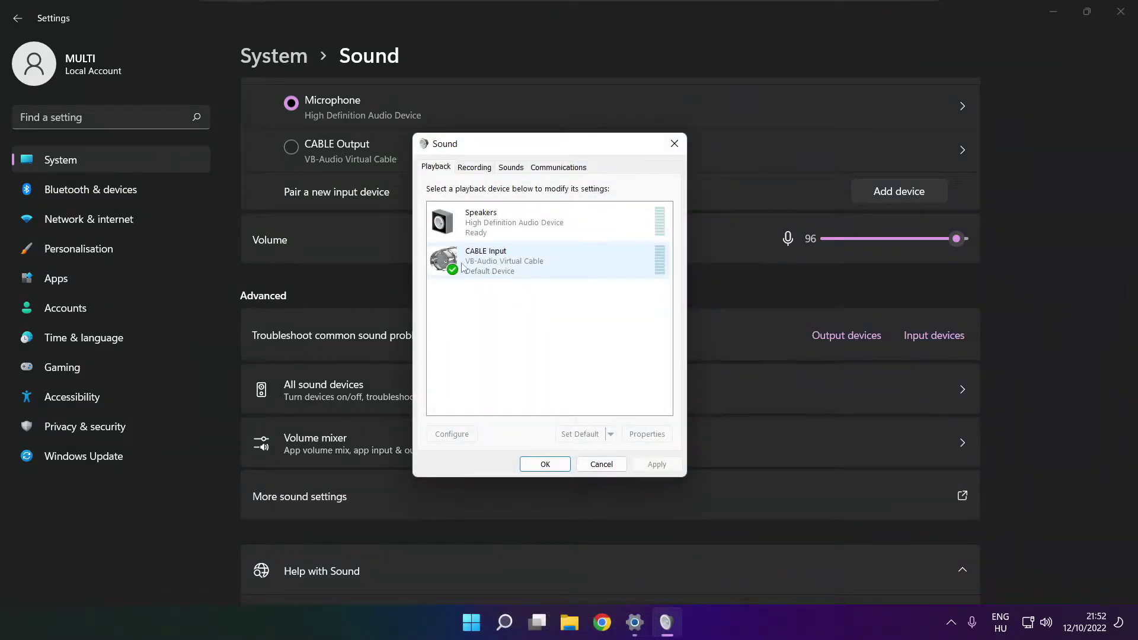
{"action": "left_click", "coordinate": [498, 269]}
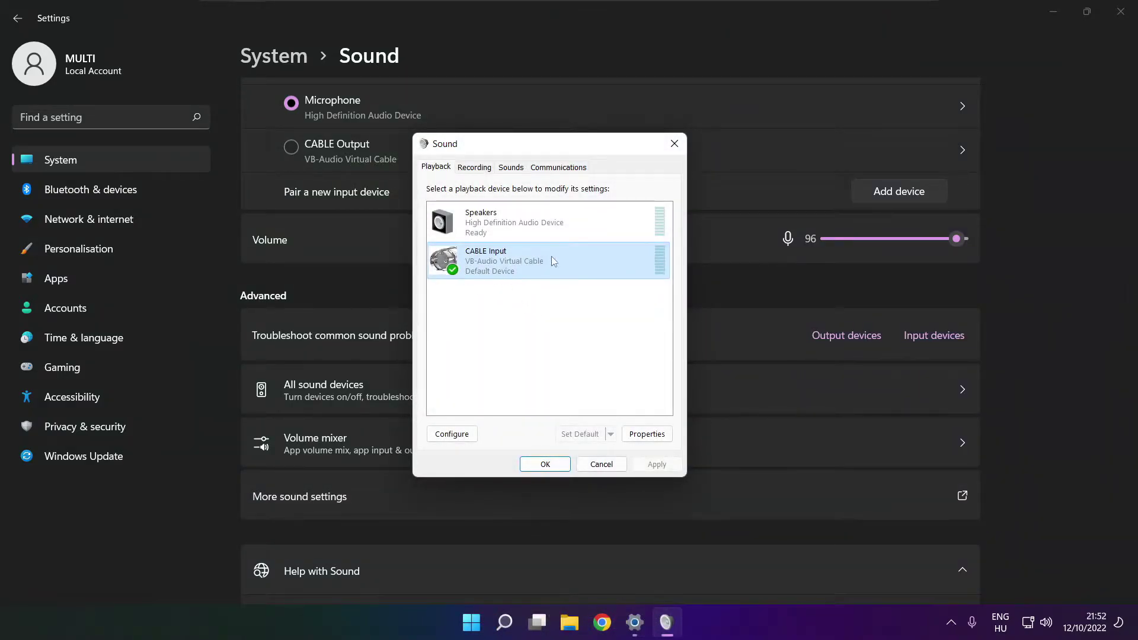
{"action": "right_click", "coordinate": [601, 263]}
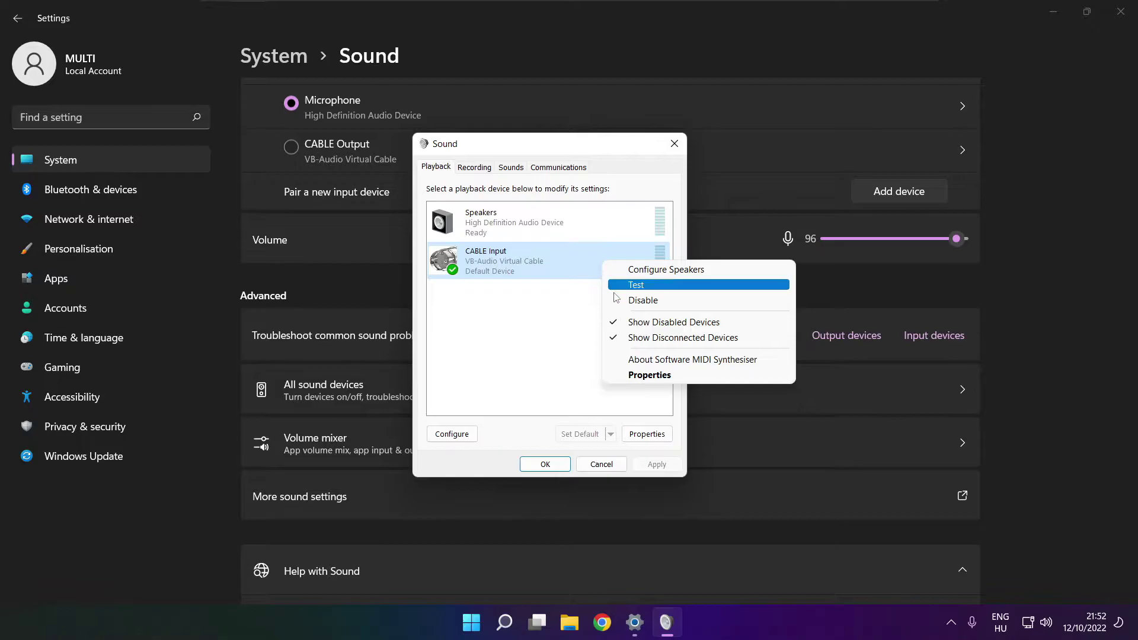
{"action": "left_click", "coordinate": [659, 304]}
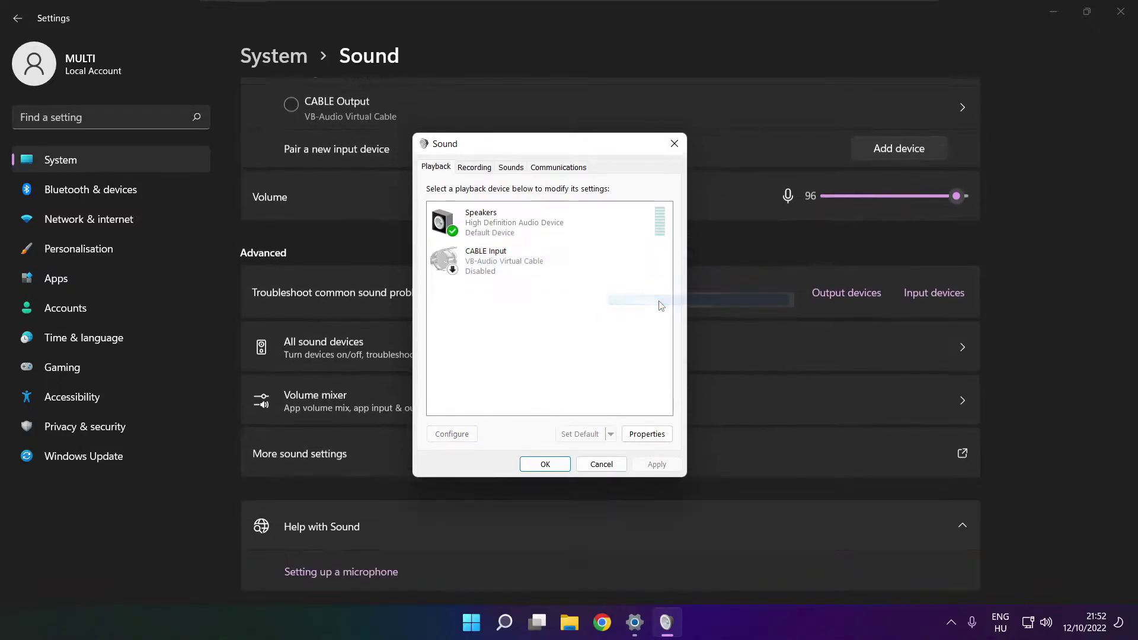
{"action": "left_click", "coordinate": [529, 229]}
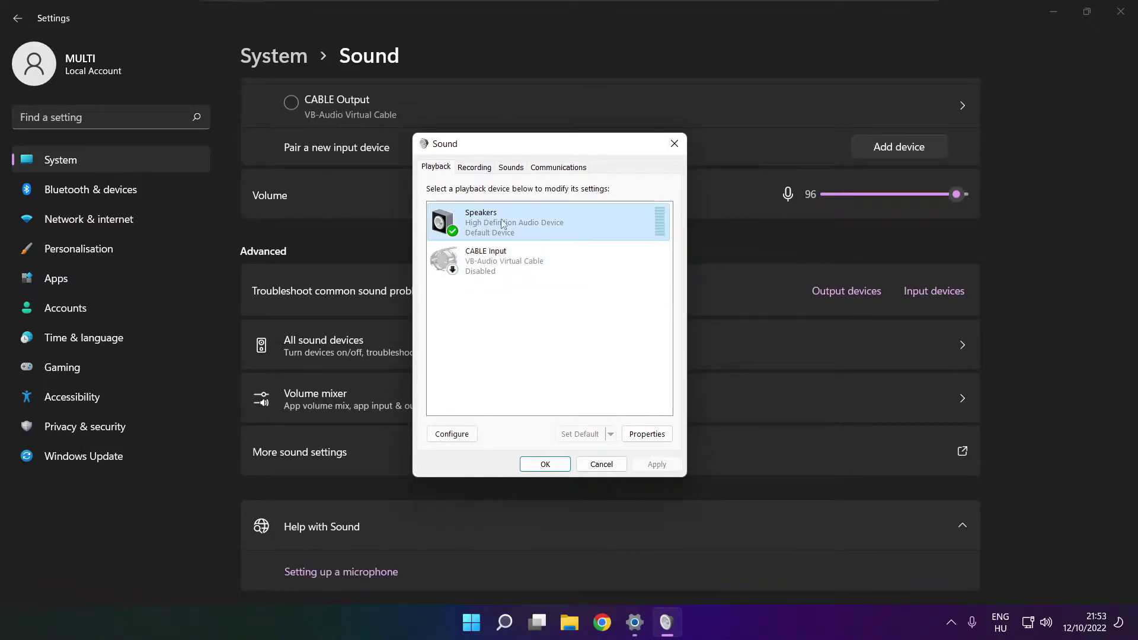
{"action": "right_click", "coordinate": [551, 227]}
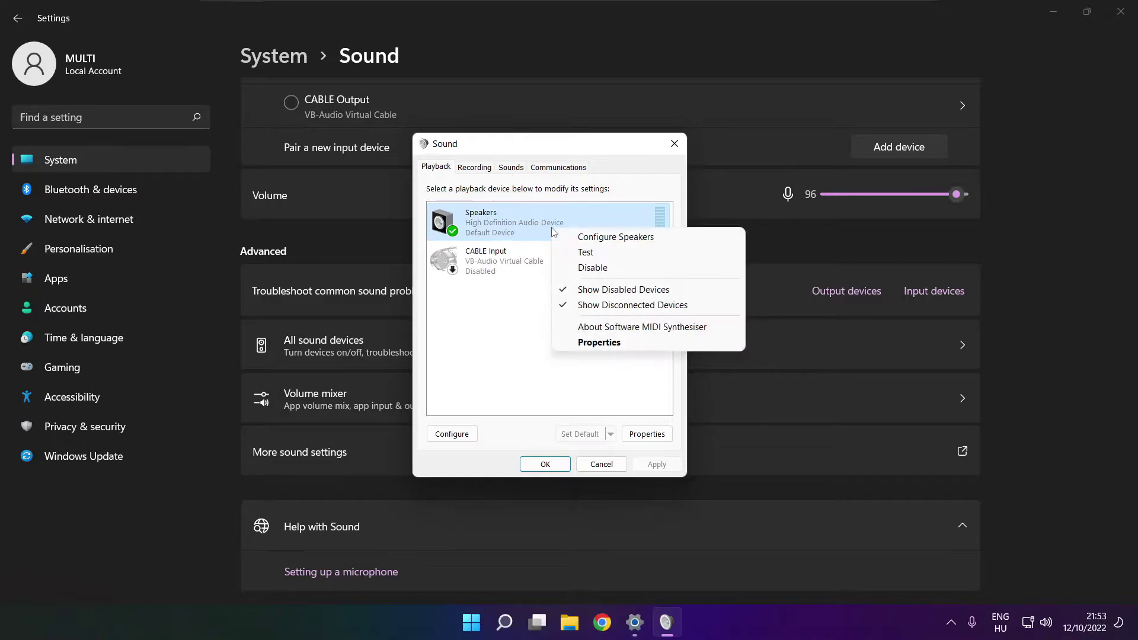
Run Speaker Setup choosing 7.1 Surround and keeping all optional speakers.
{"action": "left_click", "coordinate": [628, 240]}
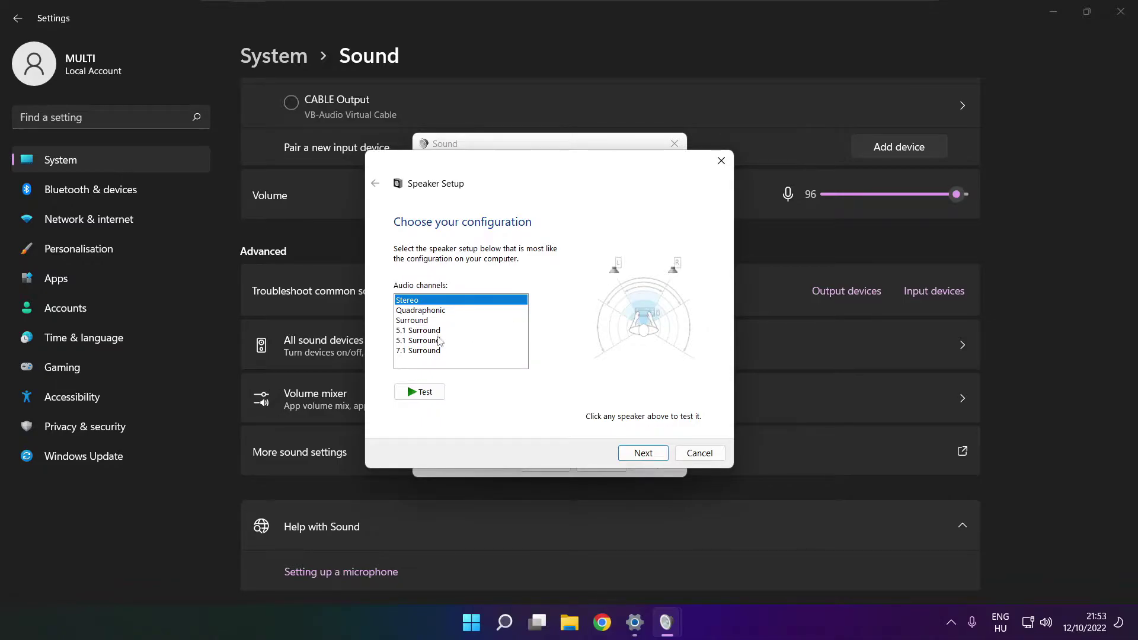
{"action": "left_click", "coordinate": [422, 353]}
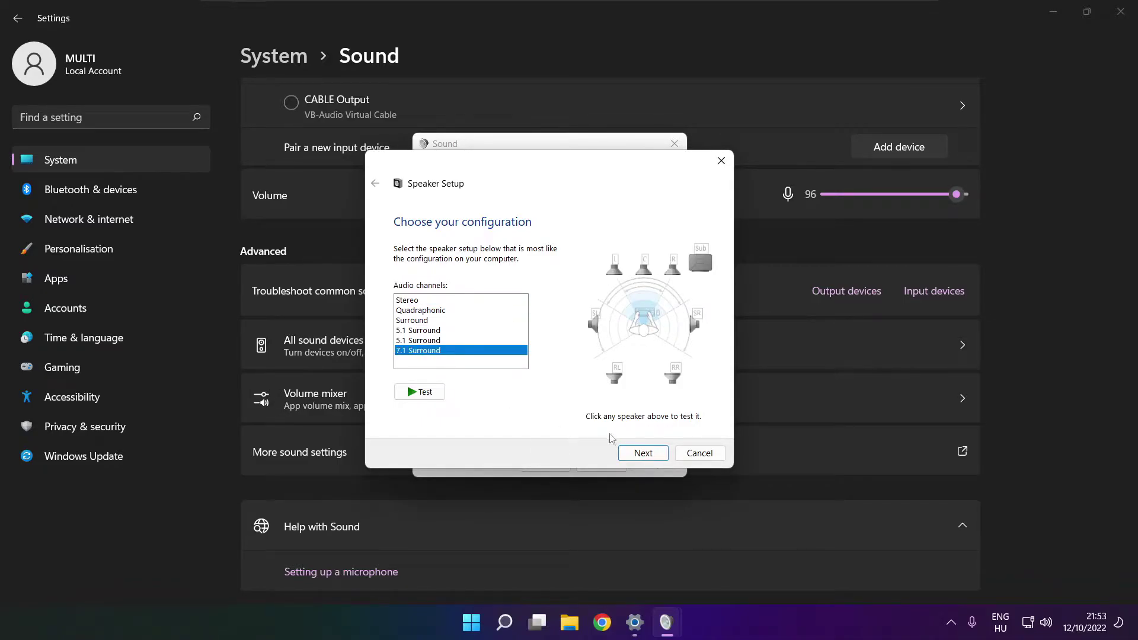
{"action": "left_click", "coordinate": [643, 453]}
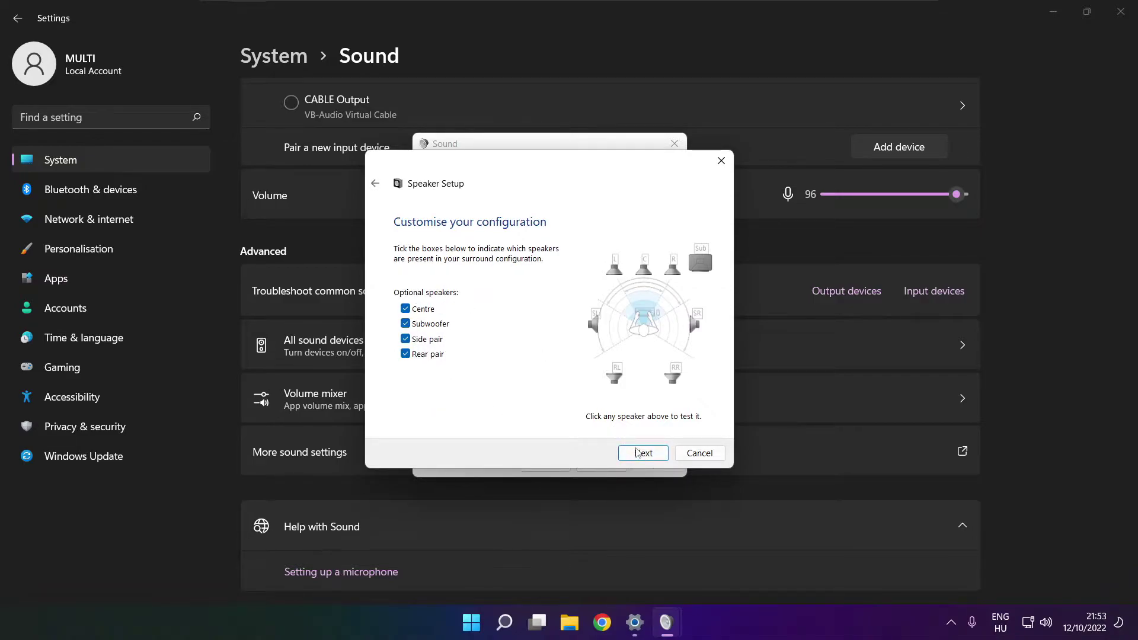
{"action": "left_click", "coordinate": [639, 454]}
{"action": "left_click", "coordinate": [638, 453]}
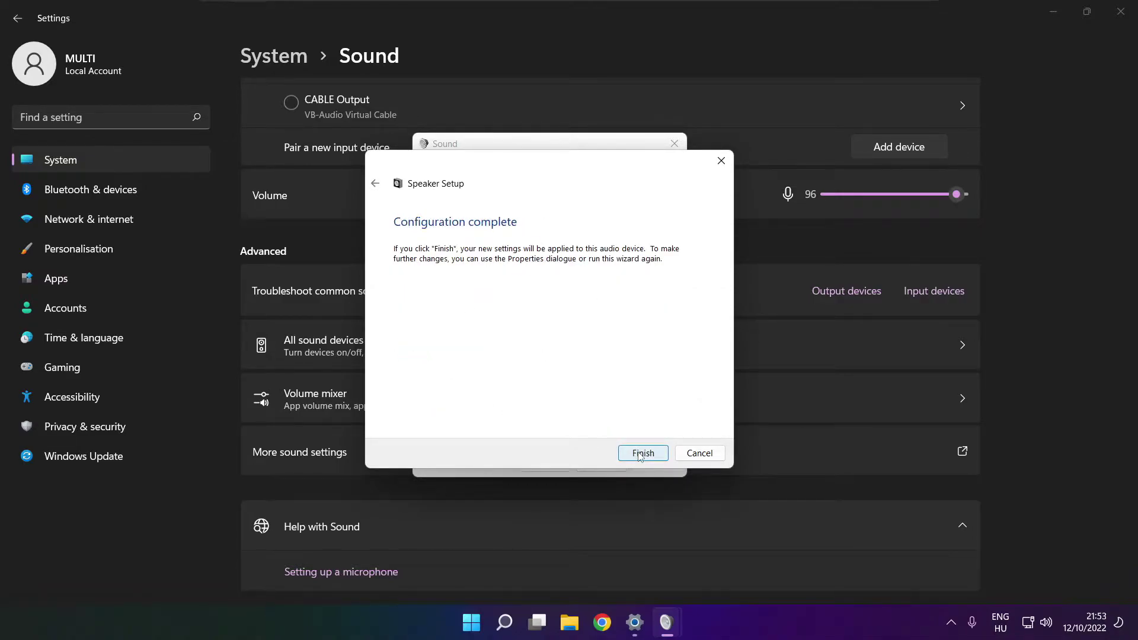
{"action": "left_click", "coordinate": [638, 453]}
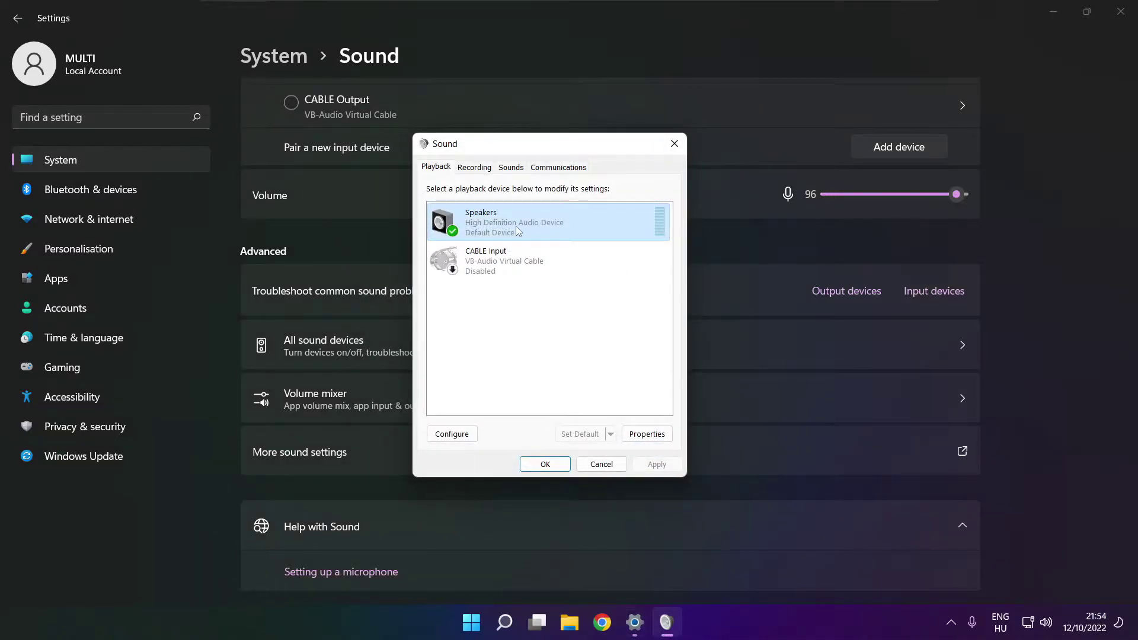
In Speakers Properties, tick Disable all enhancements and apply it.
{"action": "left_click", "coordinate": [646, 434]}
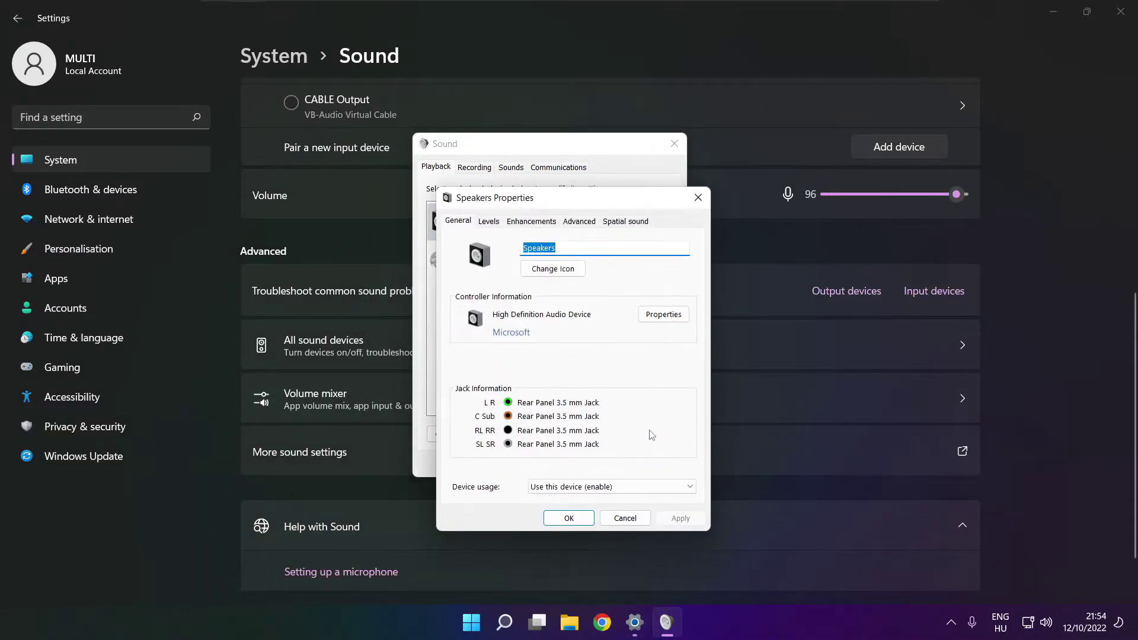
{"action": "left_click_drag", "start_coordinate": [533, 202], "coordinate": [510, 168]}
{"action": "left_click", "coordinate": [467, 185]}
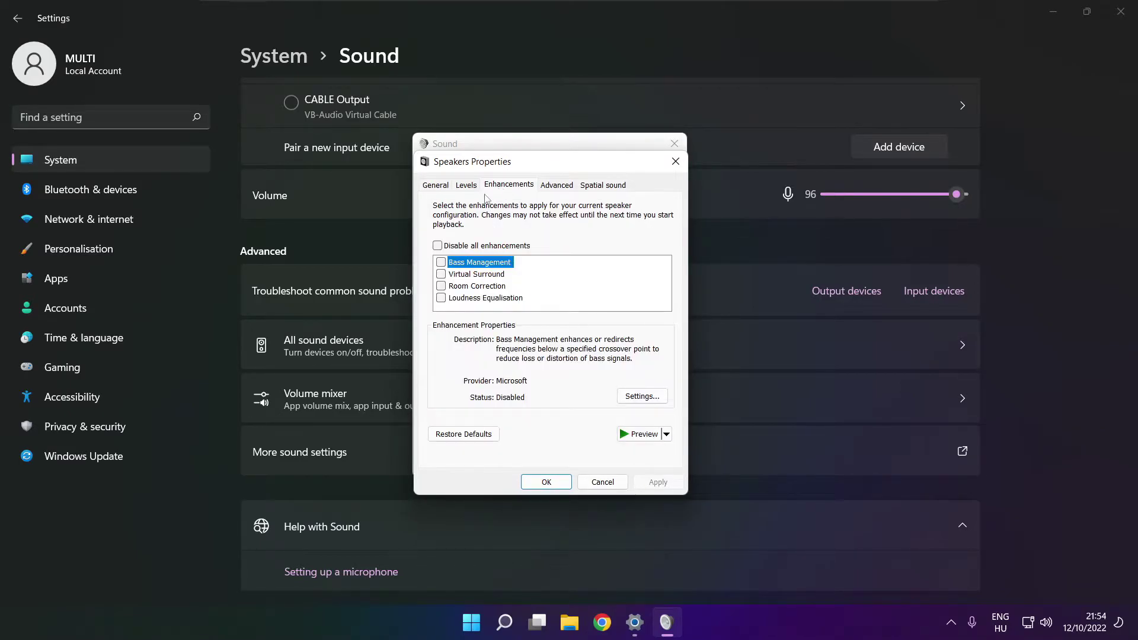
{"action": "left_click", "coordinate": [439, 247]}
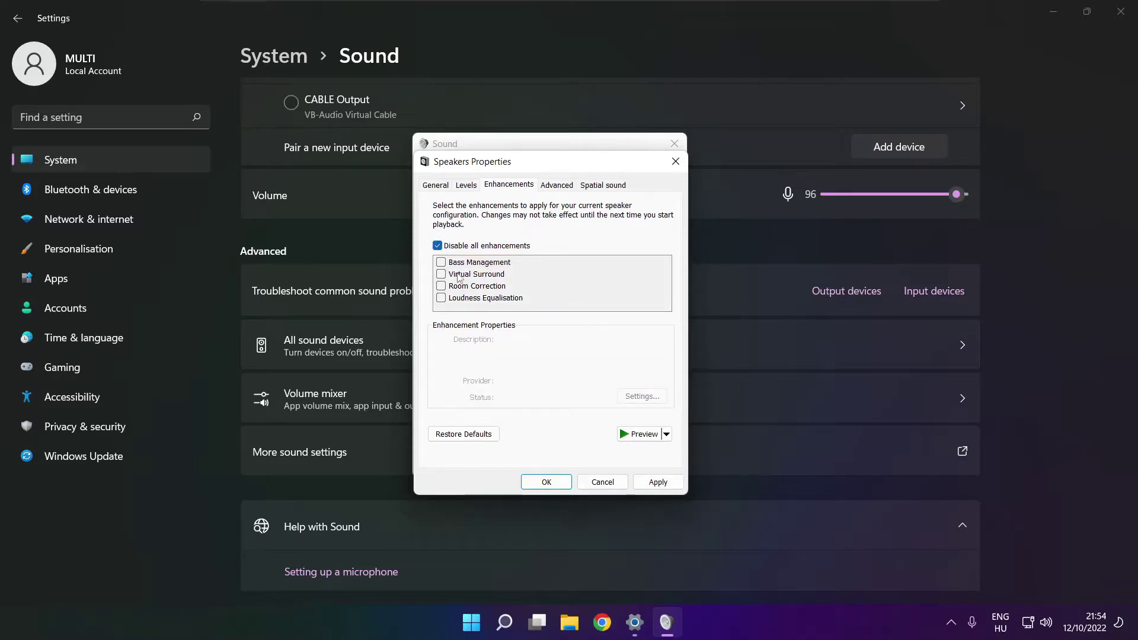
{"action": "left_click", "coordinate": [658, 482]}
{"action": "left_click", "coordinate": [553, 192]}
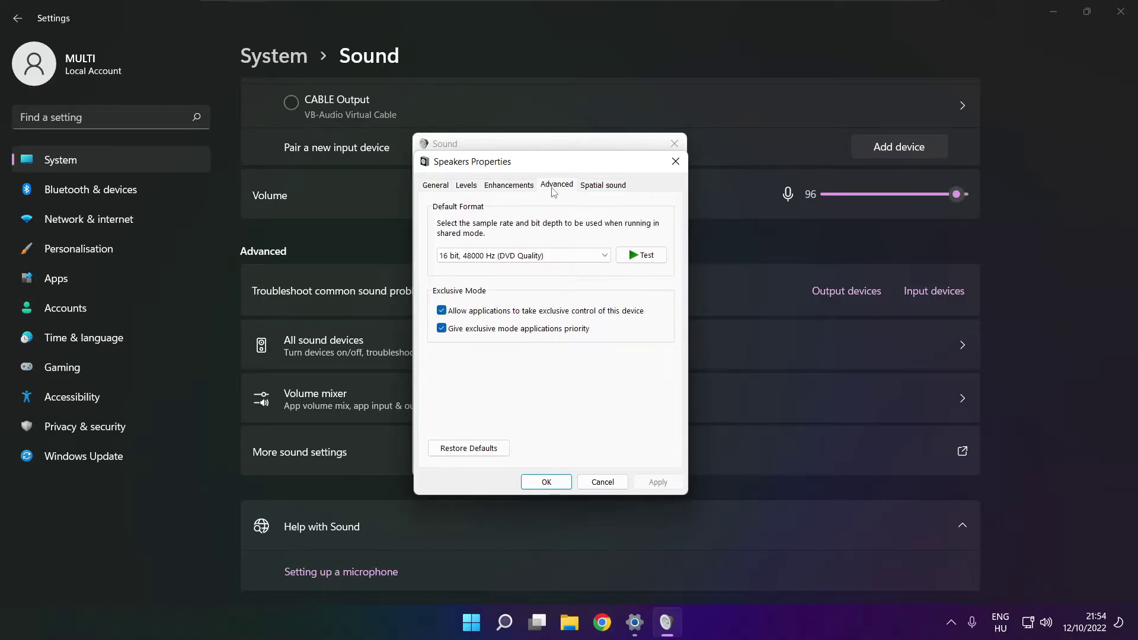
{"action": "left_click", "coordinate": [603, 257]}
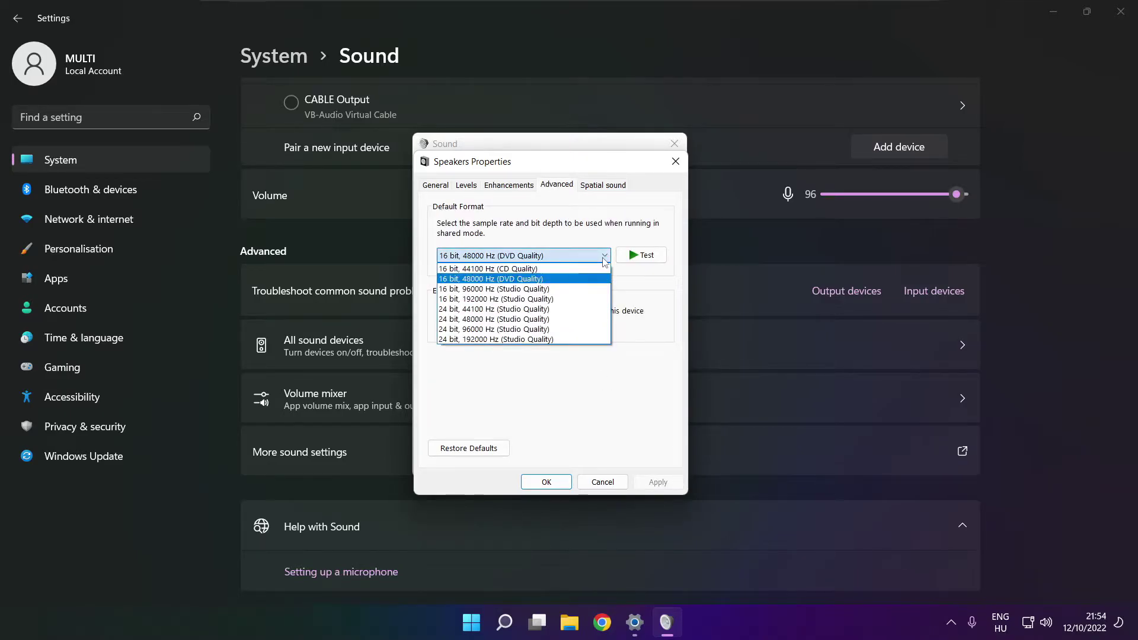
{"action": "left_click", "coordinate": [584, 282]}
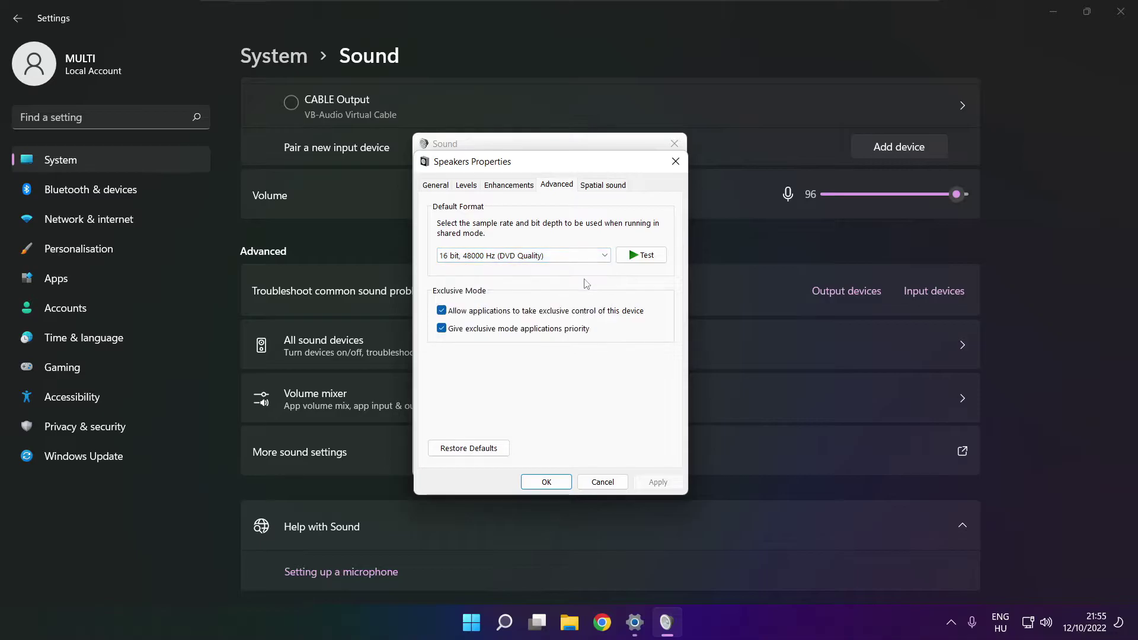
Close Speakers Properties, the Sound dialog and the Settings window.
{"action": "left_click", "coordinate": [546, 482]}
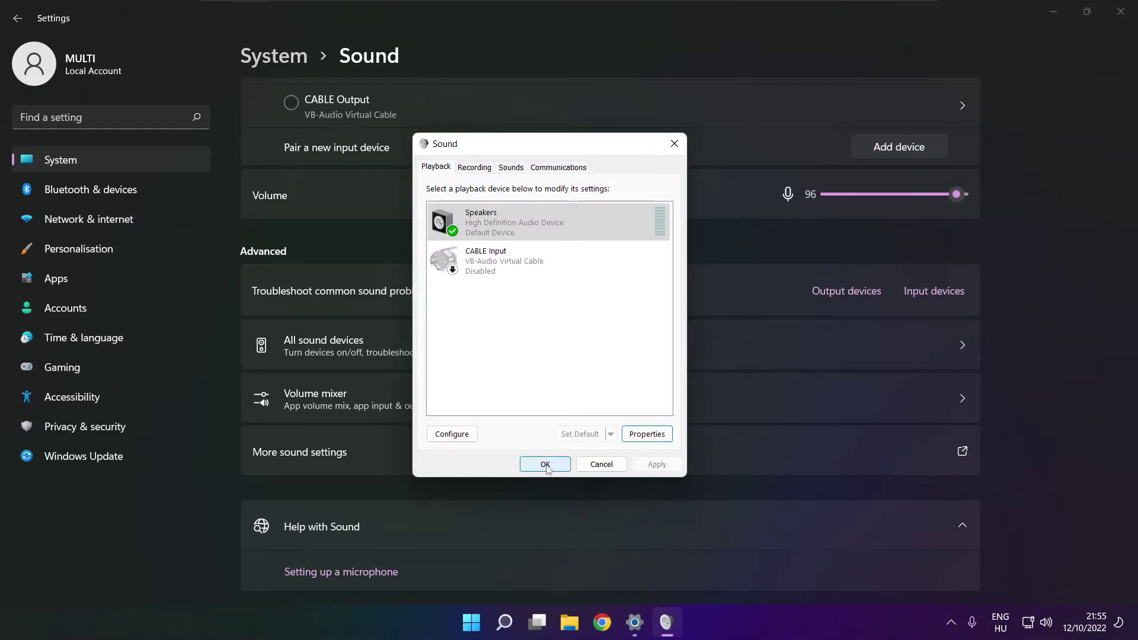
{"action": "left_click", "coordinate": [545, 464]}
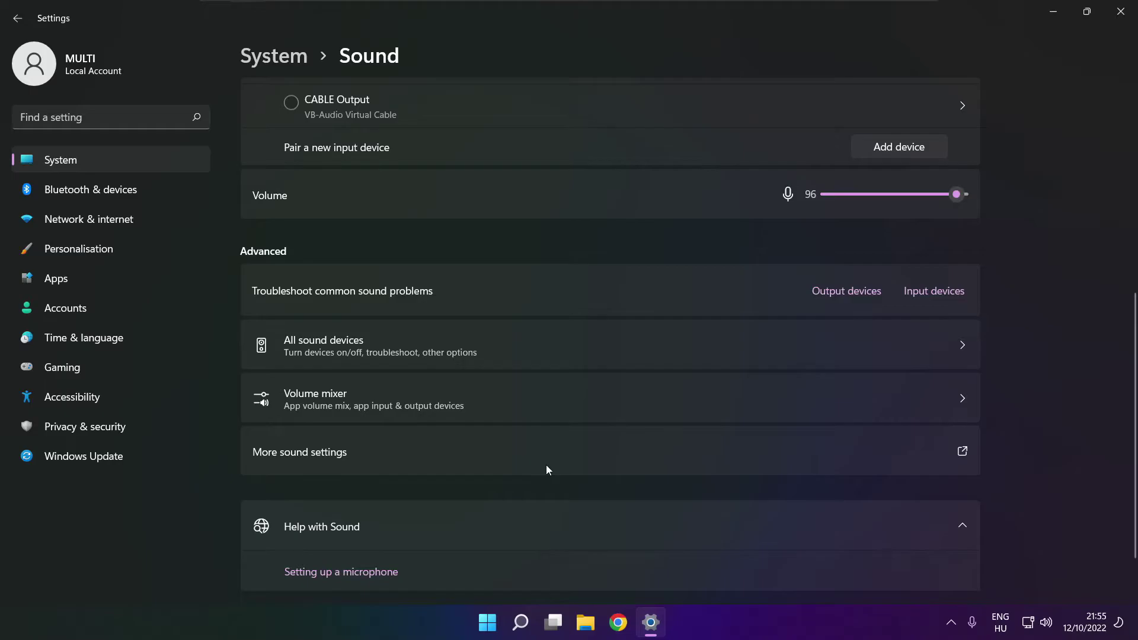
{"action": "left_click", "coordinate": [1120, 11]}
Search for 'device manager' and launch Device Manager.
{"action": "left_click", "coordinate": [503, 624]}
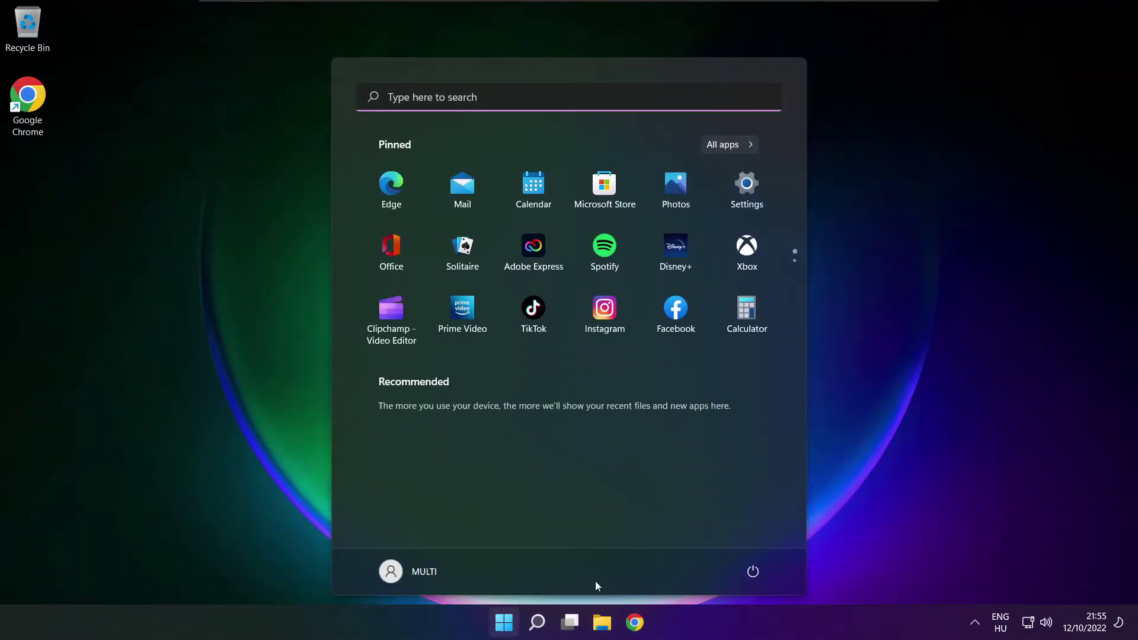
{"action": "left_click", "coordinate": [752, 571]}
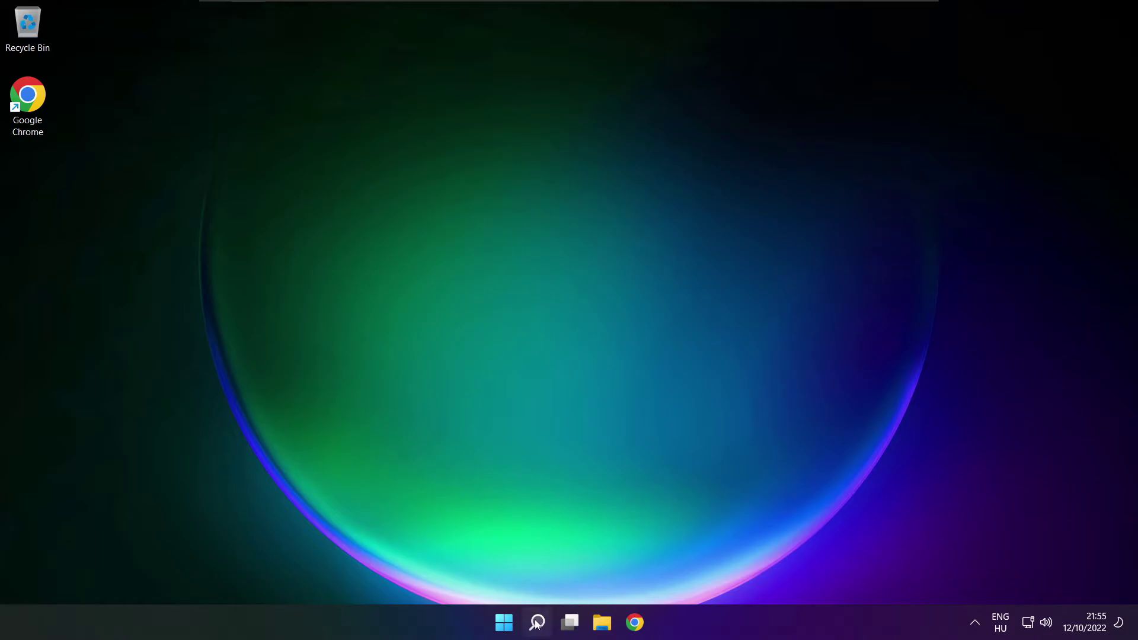
{"action": "left_click", "coordinate": [538, 622]}
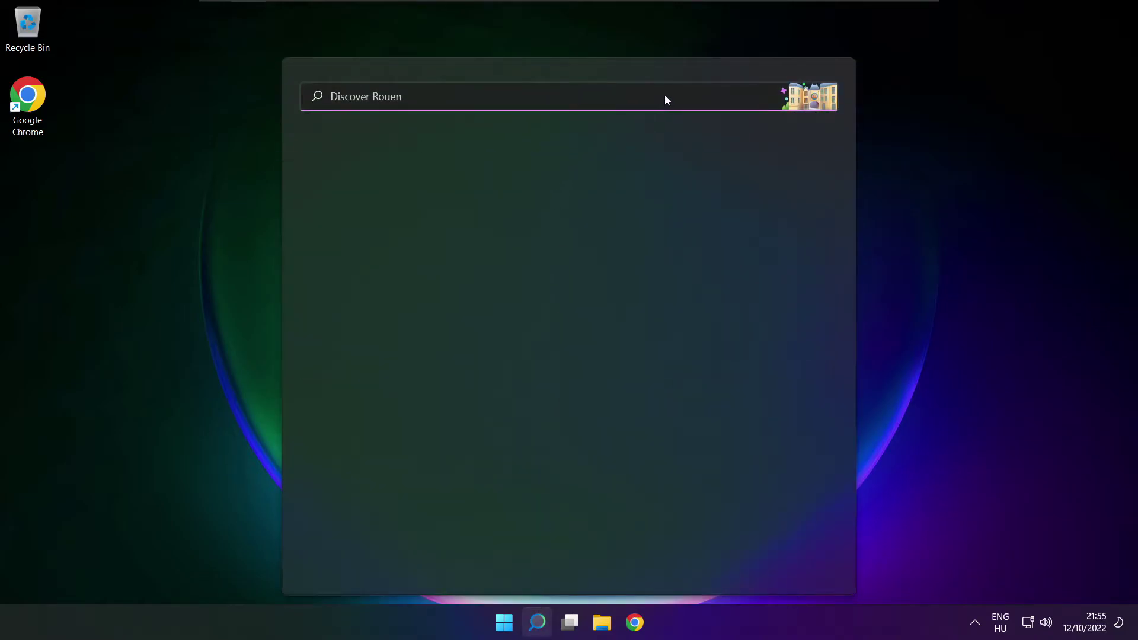
{"action": "type", "text": "dev"}
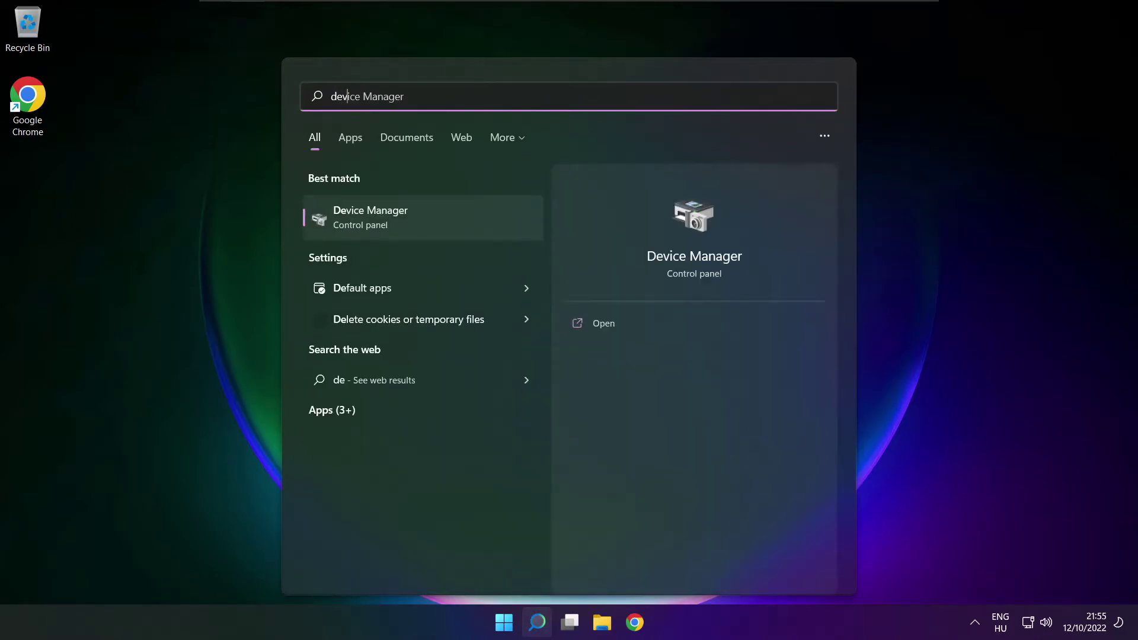
{"action": "type", "text": "ice manager"}
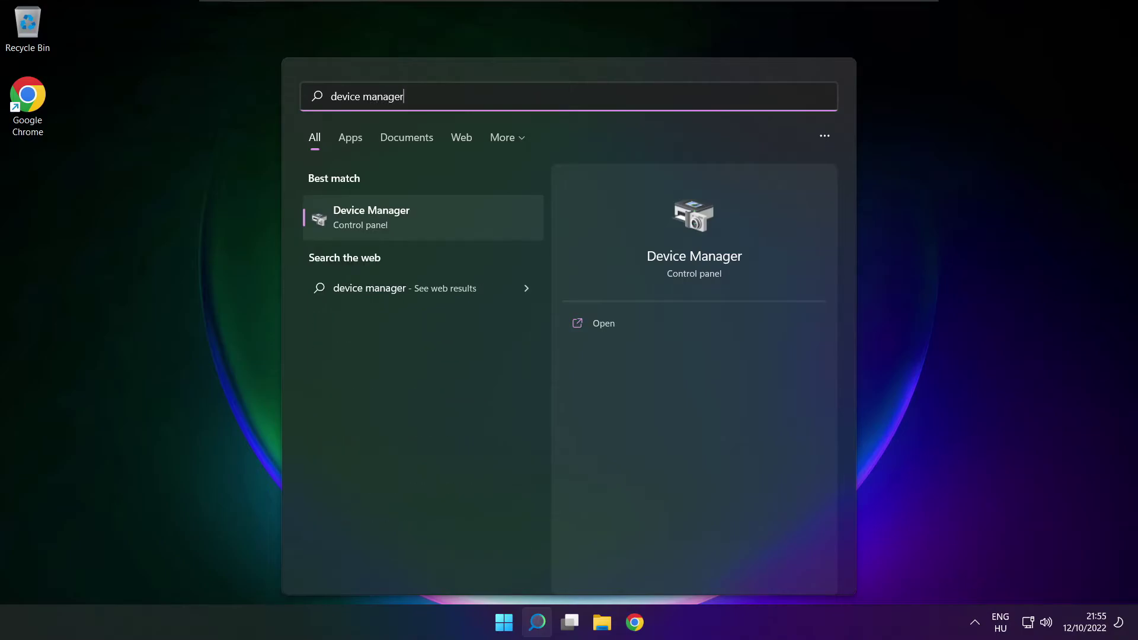
{"action": "left_click", "coordinate": [440, 221]}
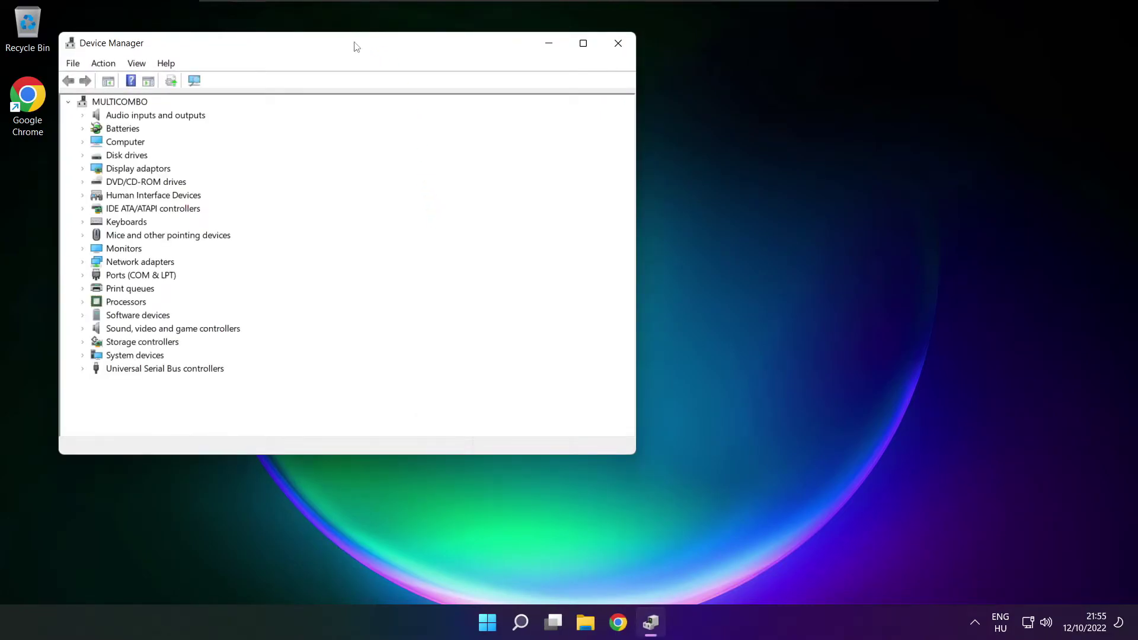
Expand Sound, video and game controllers and bring up actions for High Definition Audio Device.
{"action": "left_click_drag", "start_coordinate": [354, 43], "coordinate": [595, 106]}
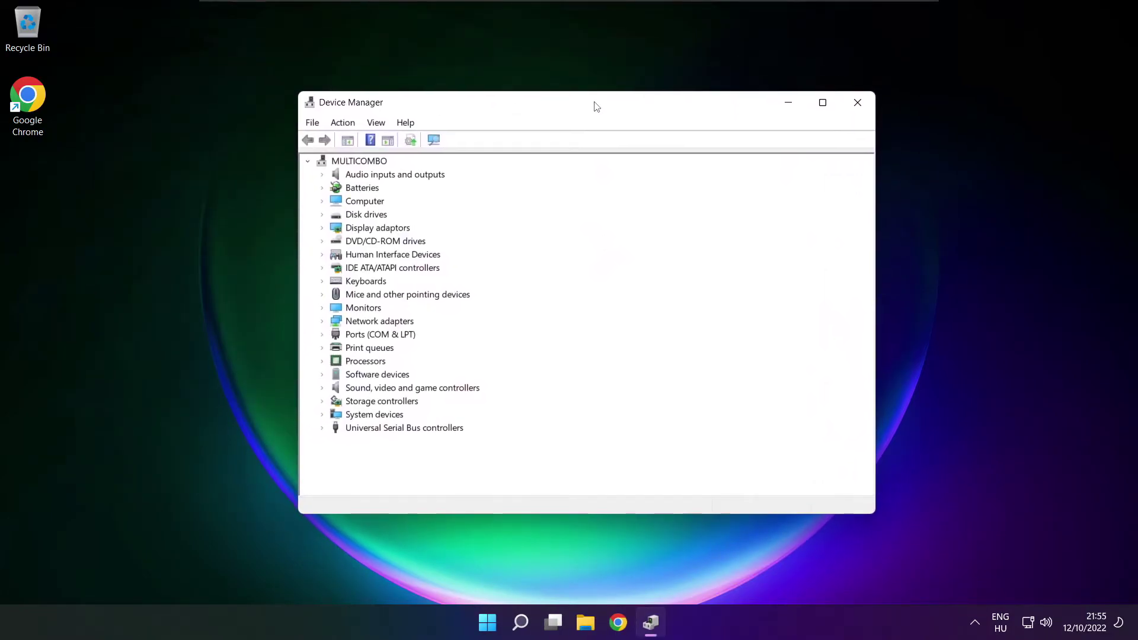
{"action": "left_click", "coordinate": [333, 391]}
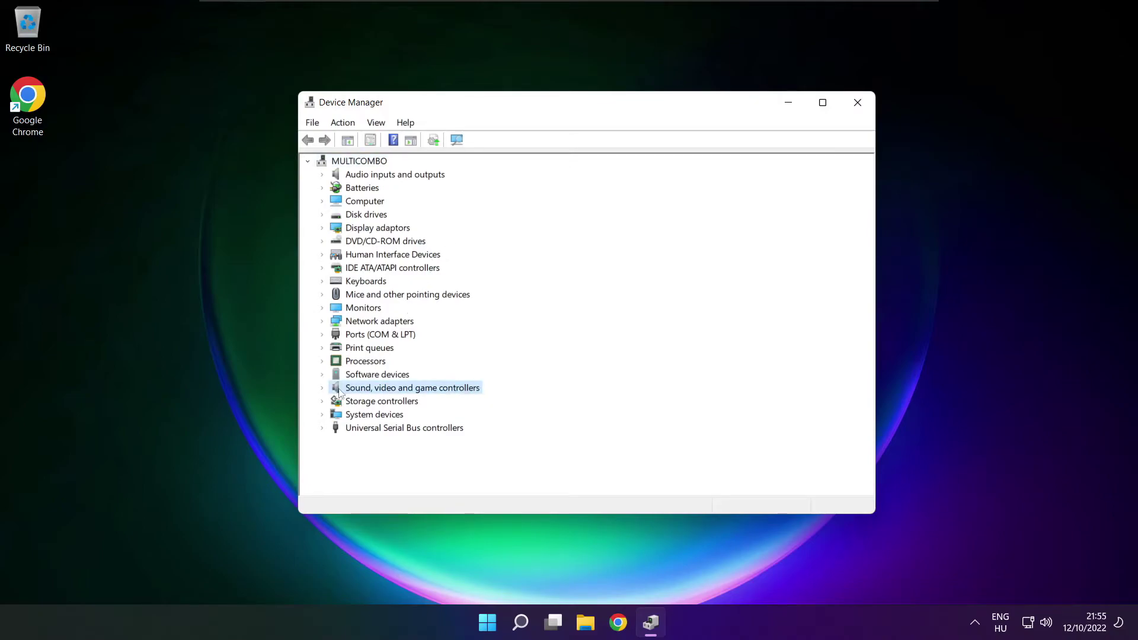
{"action": "double_click", "coordinate": [333, 392]}
{"action": "left_click", "coordinate": [374, 402]}
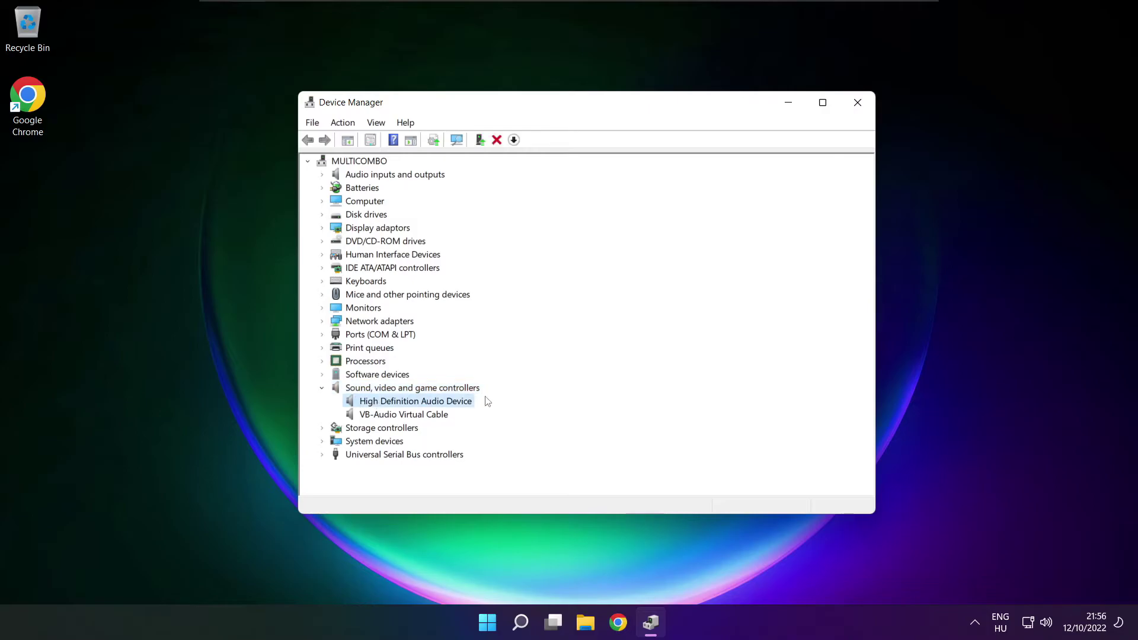
{"action": "right_click", "coordinate": [406, 404]}
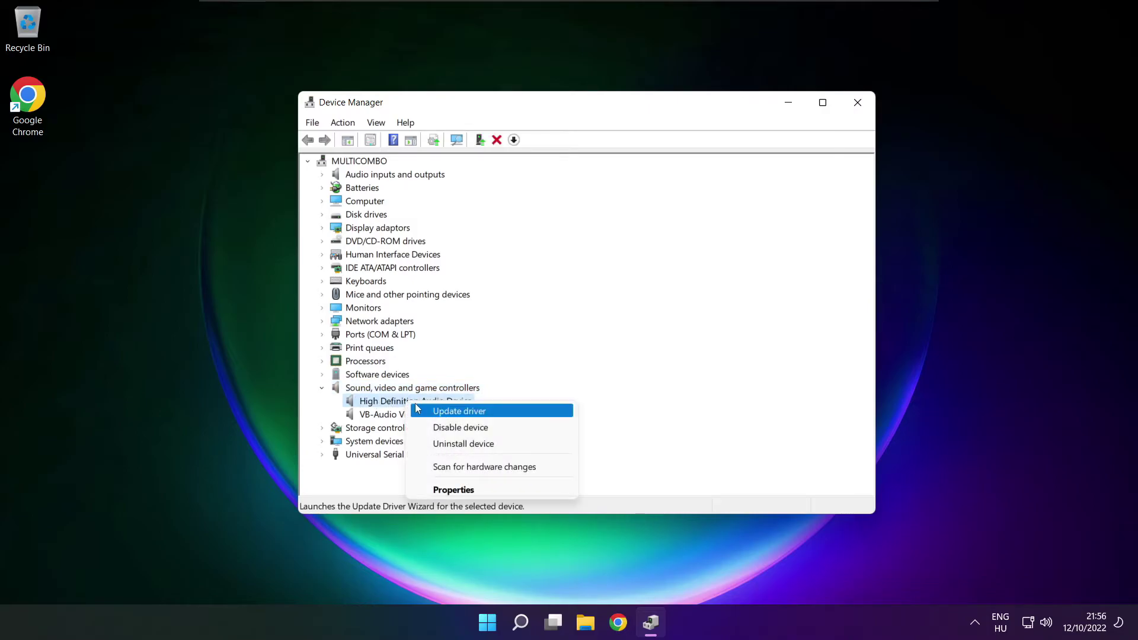
Reinstall the High Definition Audio Device driver from the computer's compatible driver list.
{"action": "left_click", "coordinate": [513, 415]}
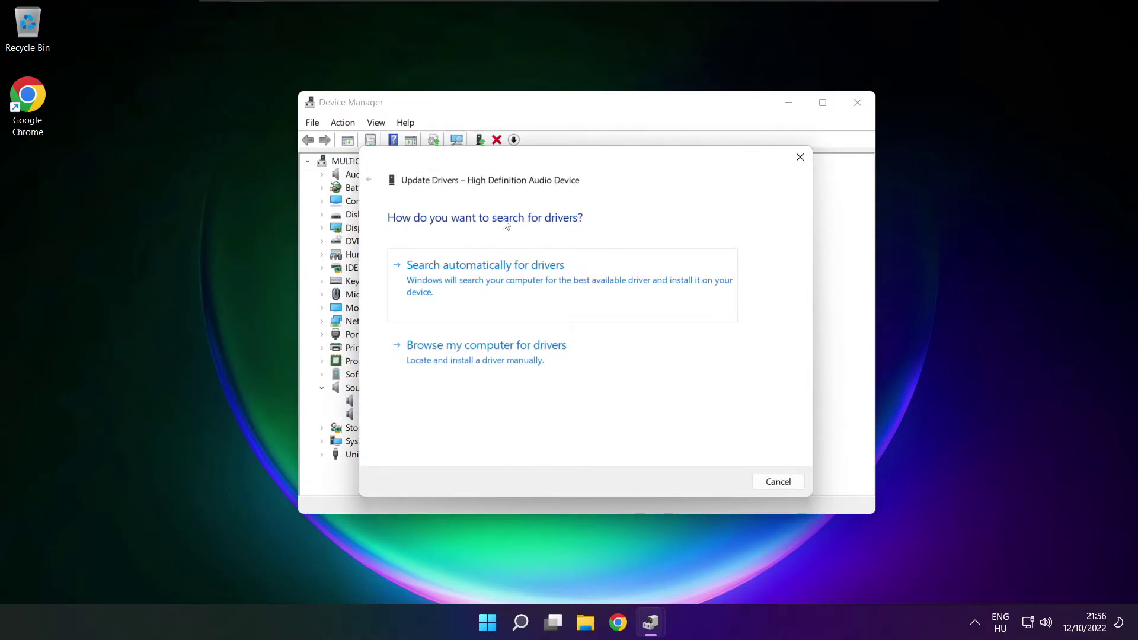
{"action": "left_click", "coordinate": [512, 361]}
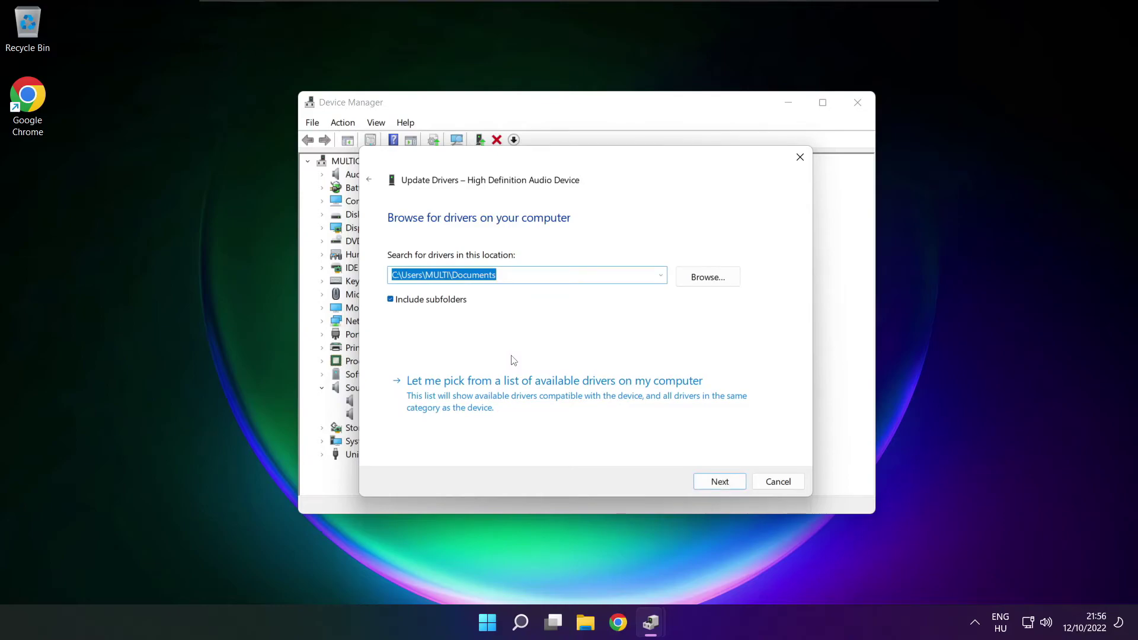
{"action": "left_click", "coordinate": [558, 403]}
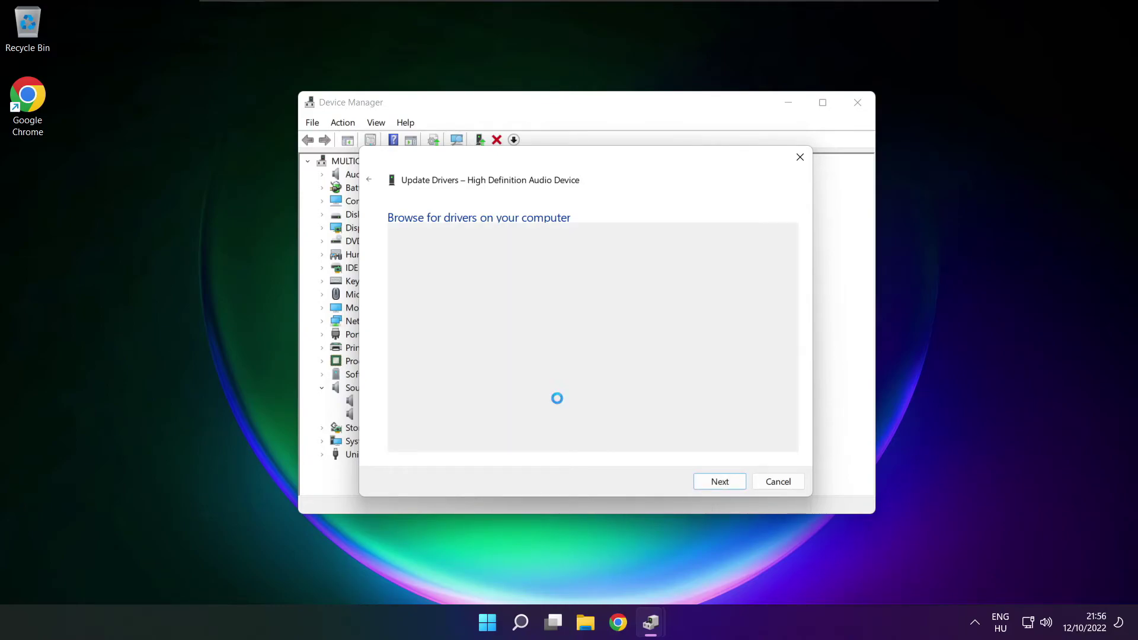
{"action": "left_click", "coordinate": [445, 351]}
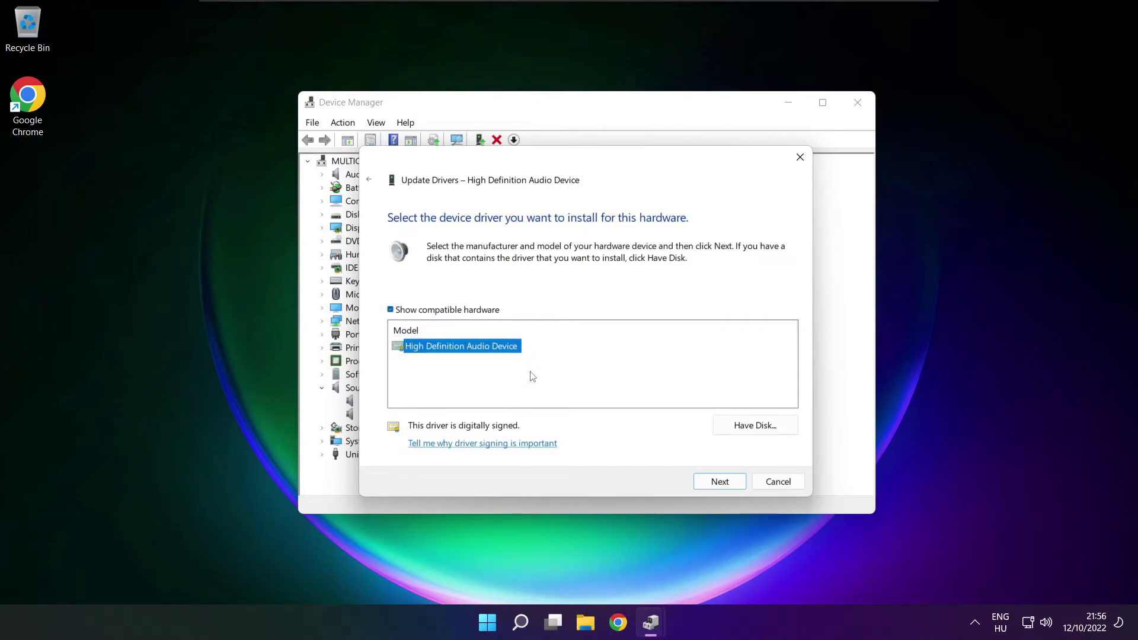
{"action": "left_click", "coordinate": [720, 481]}
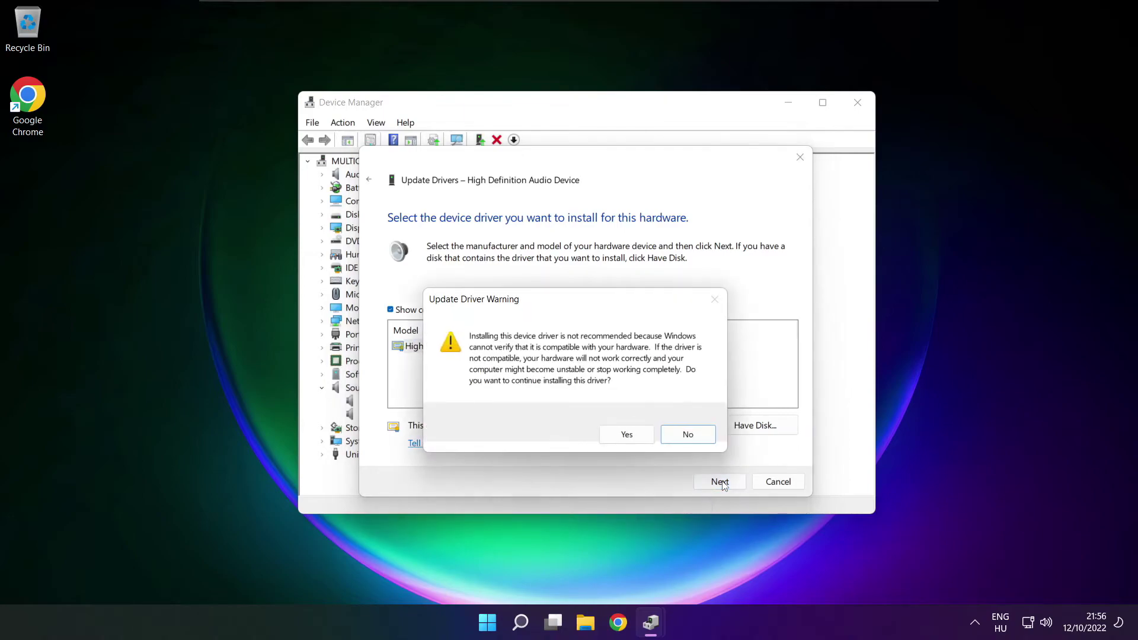
{"action": "left_click", "coordinate": [628, 435]}
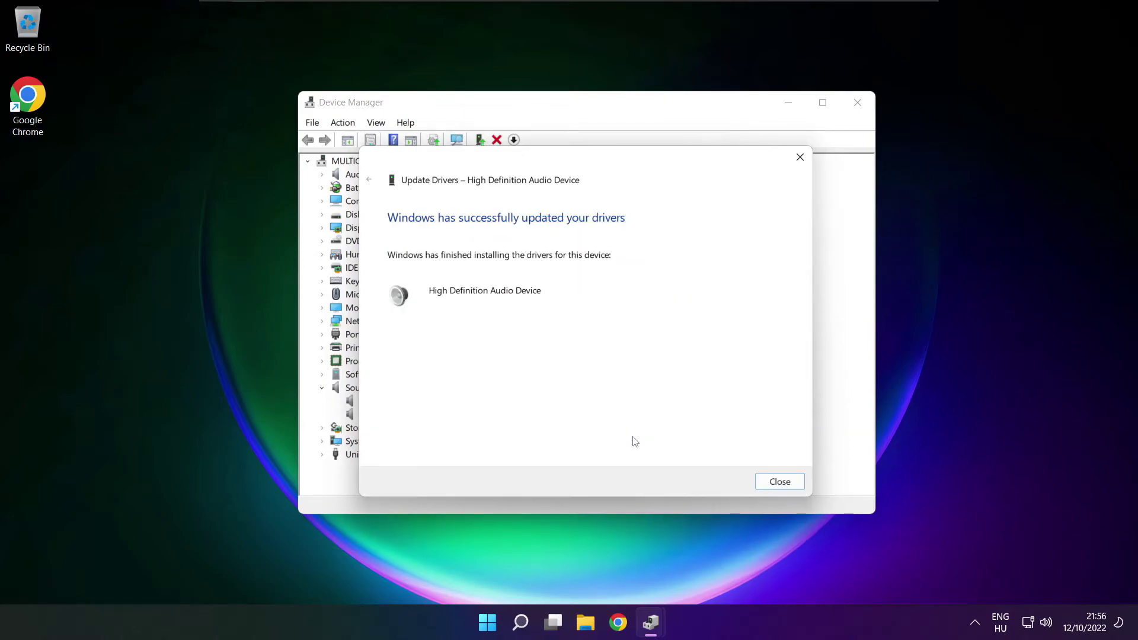
{"action": "left_click", "coordinate": [786, 485]}
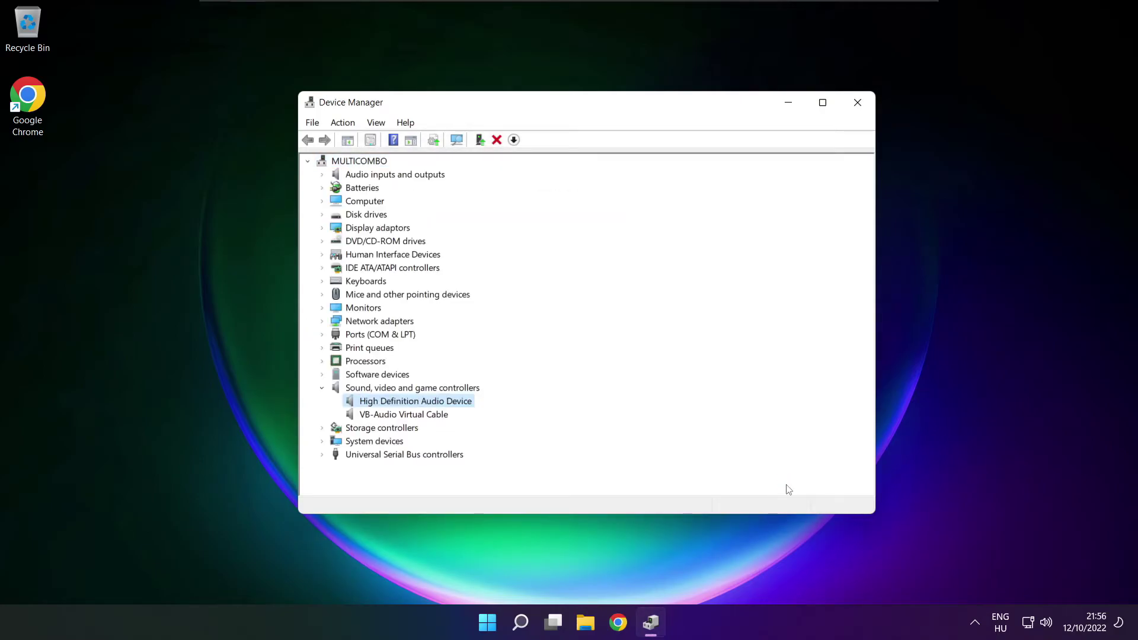
Close Device Manager and bring up the power options from the Start menu.
{"action": "left_click", "coordinate": [859, 104]}
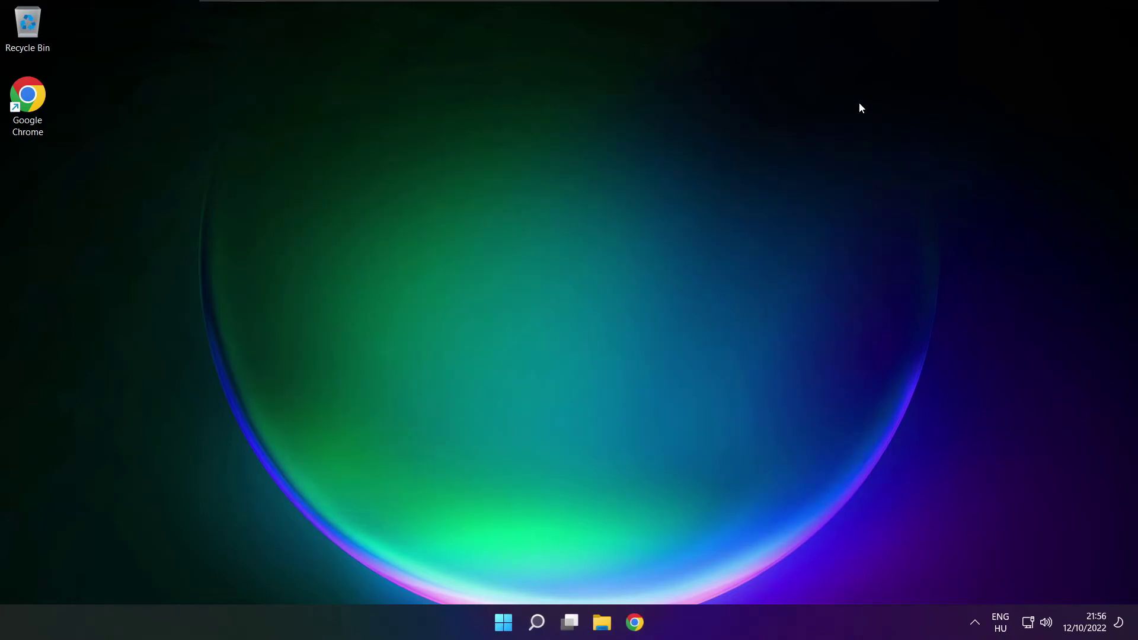
{"action": "left_click", "coordinate": [504, 621]}
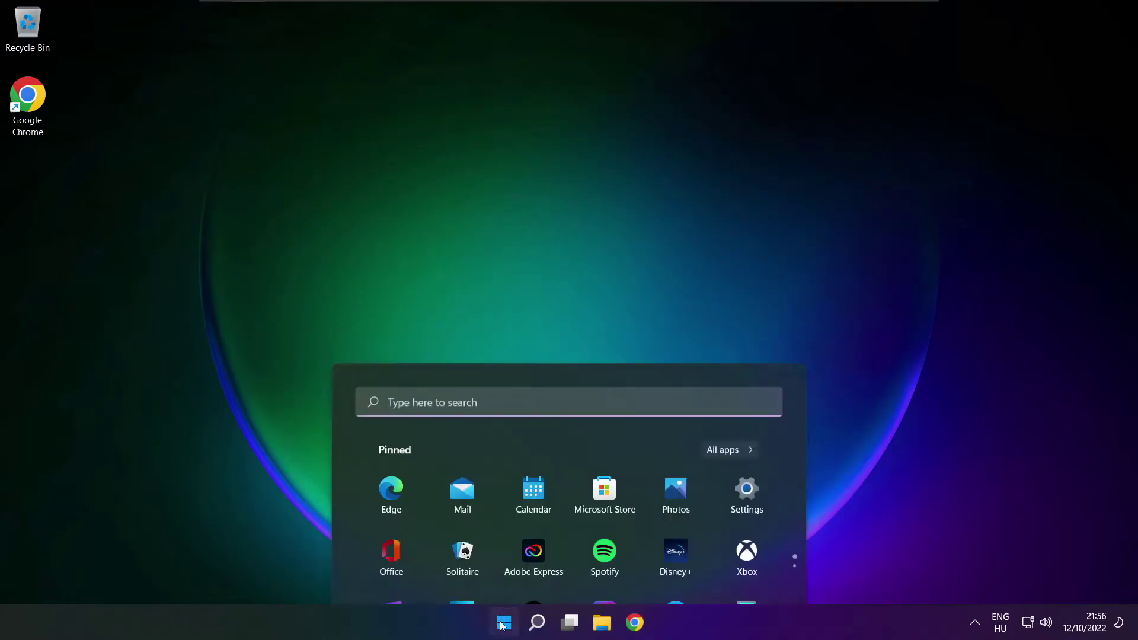
{"action": "left_click", "coordinate": [753, 571]}
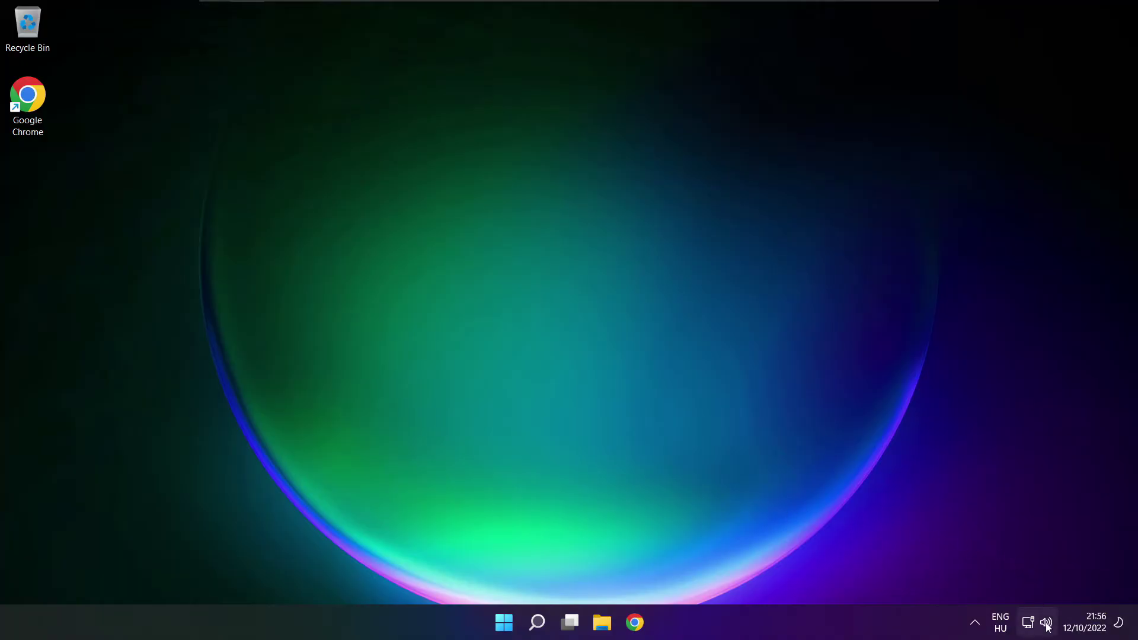
Reach the Sound settings page from the speaker tray icon's context menu.
{"action": "right_click", "coordinate": [1046, 625]}
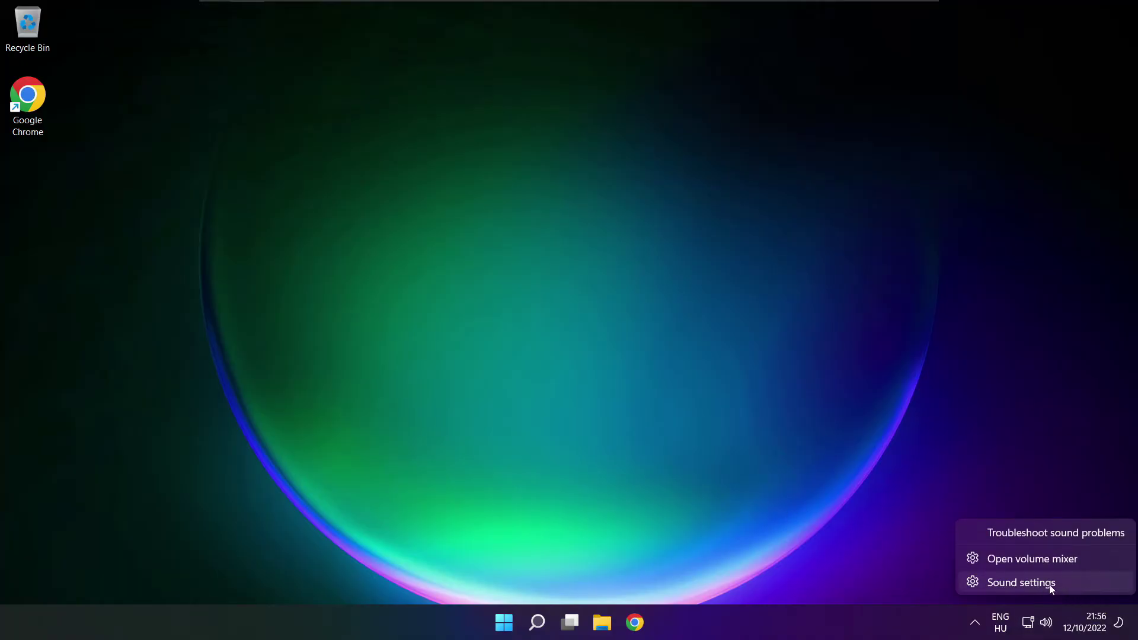
{"action": "left_click", "coordinate": [1064, 584]}
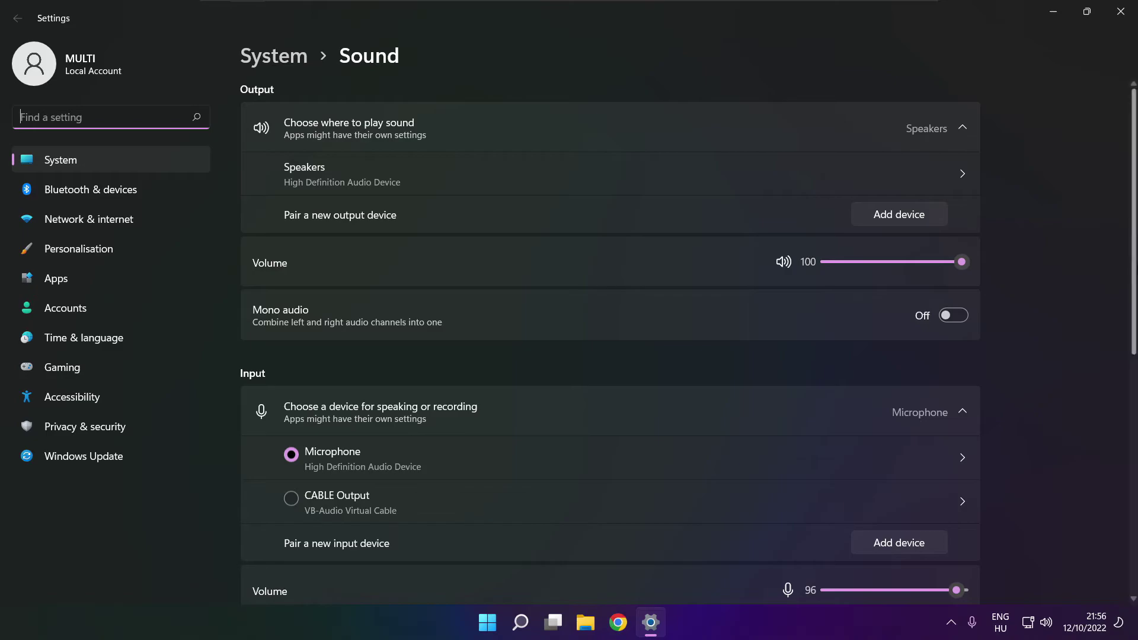
{"action": "scroll", "coordinate": [609, 341], "scroll_direction": "down", "scroll_amount": 2}
{"action": "scroll", "coordinate": [609, 340], "scroll_direction": "down", "scroll_amount": 1}
{"action": "scroll", "coordinate": [610, 341], "scroll_direction": "down", "scroll_amount": 1}
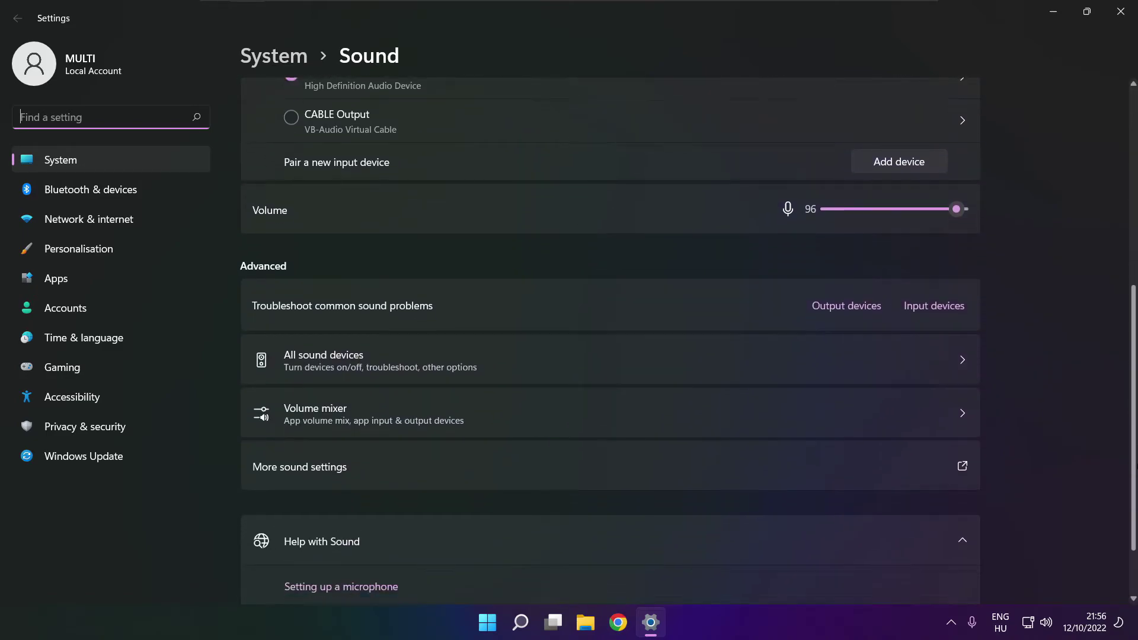
{"action": "scroll", "coordinate": [610, 341], "scroll_direction": "down", "scroll_amount": 1}
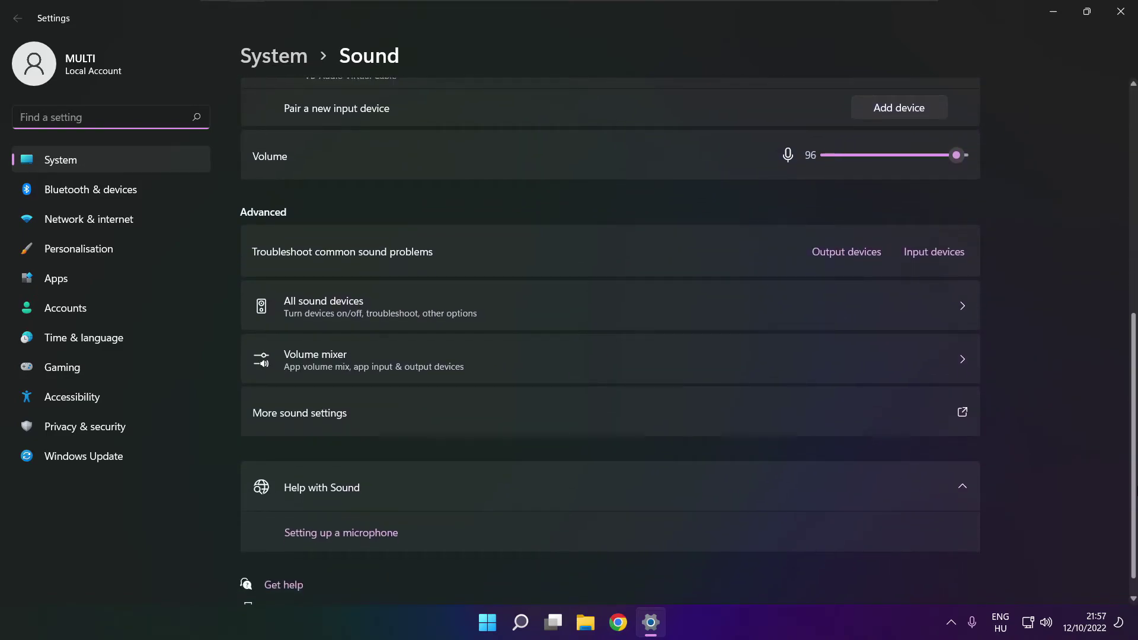
{"action": "scroll", "coordinate": [610, 345], "scroll_direction": "down", "scroll_amount": 1}
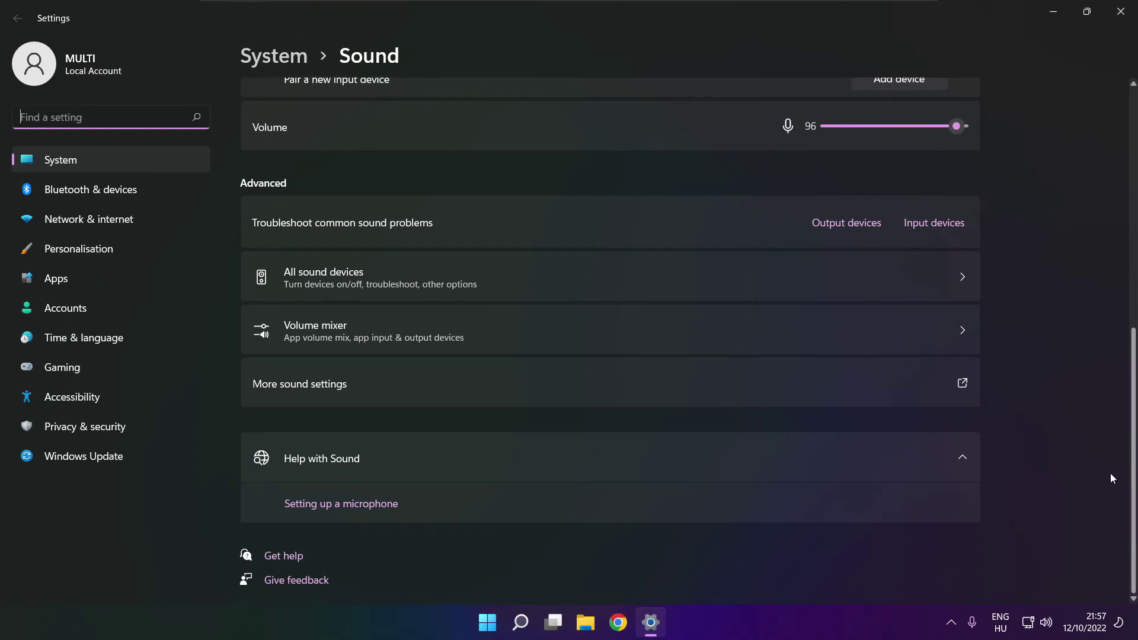
Launch the troubleshooter for output devices from the Advanced section of Sound.
{"action": "left_click", "coordinate": [846, 223]}
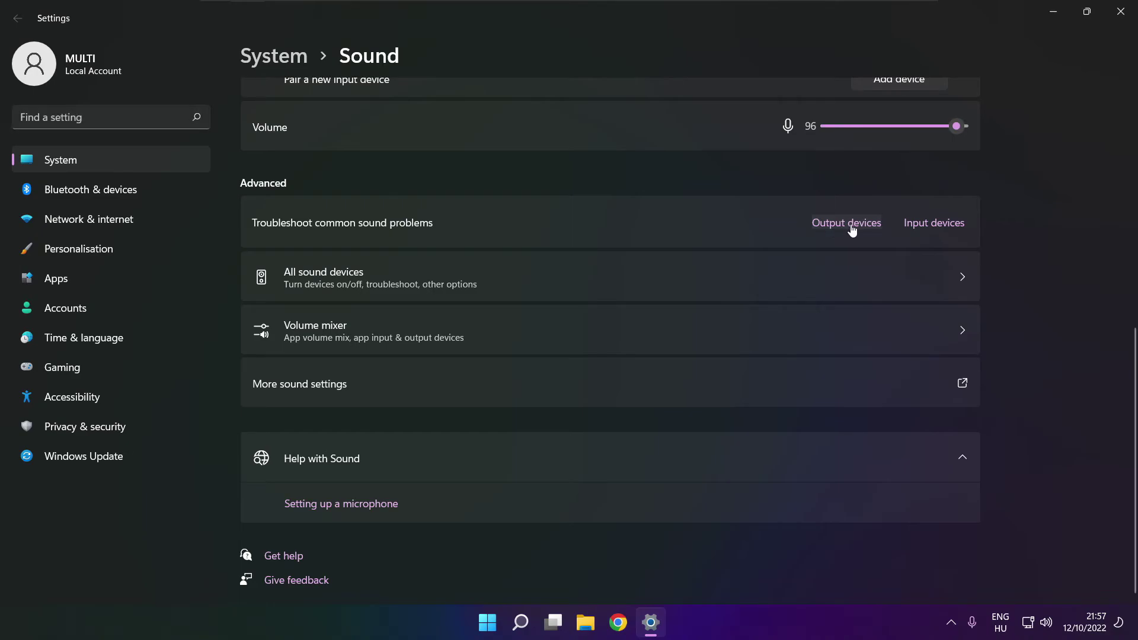